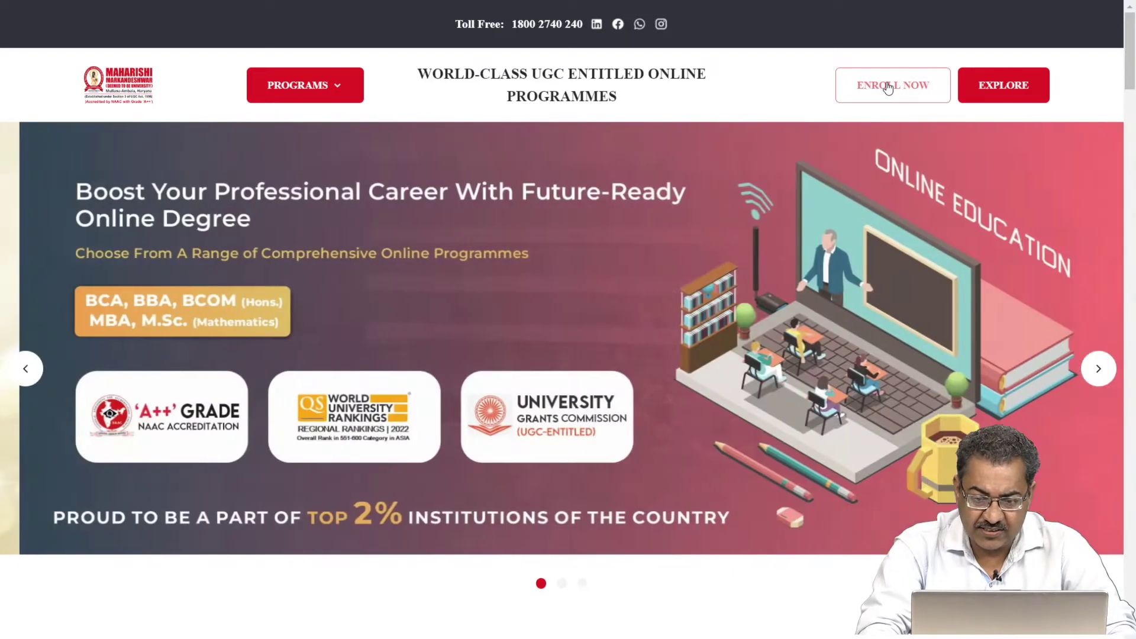
Step: Open the login form from the ENROLL NOW sign-up dialog
left_click(888, 86)
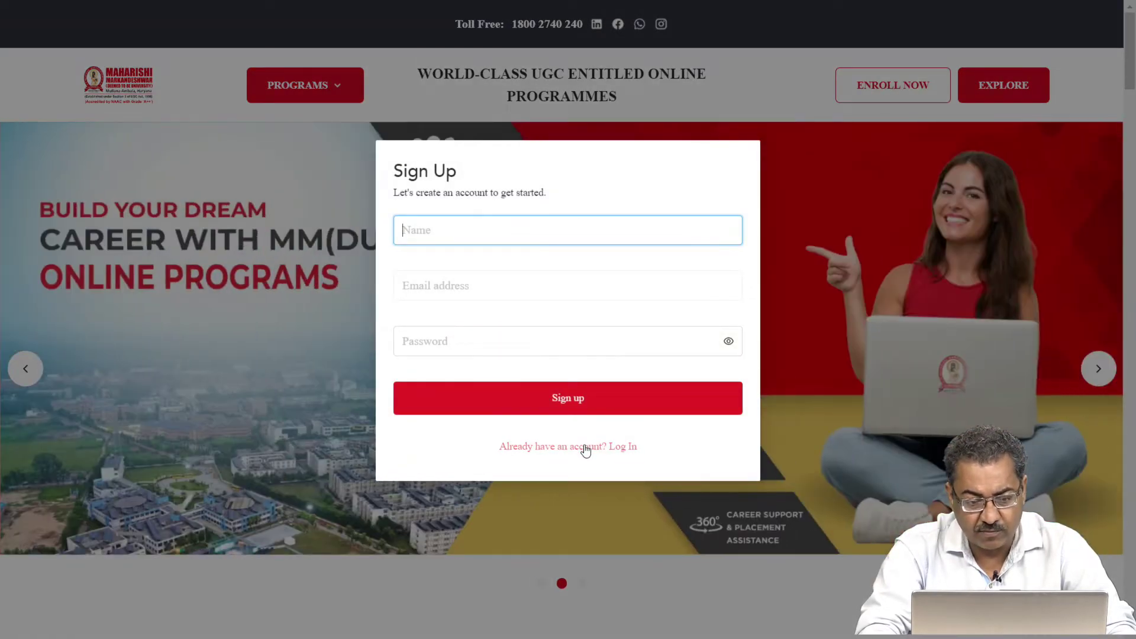
left_click(586, 448)
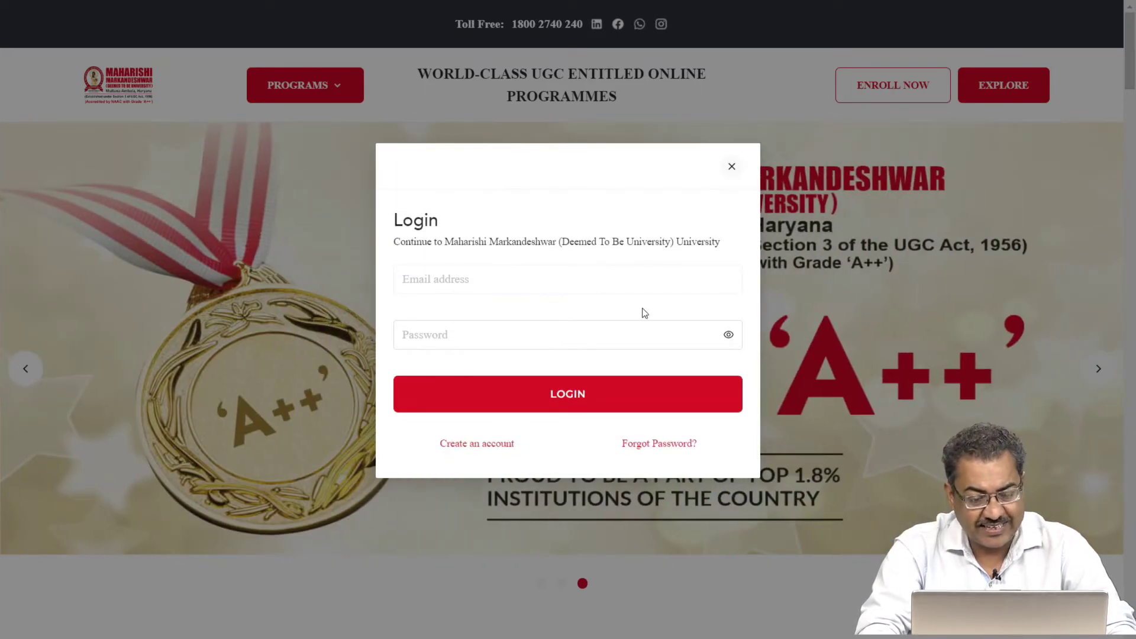
left_click(731, 166)
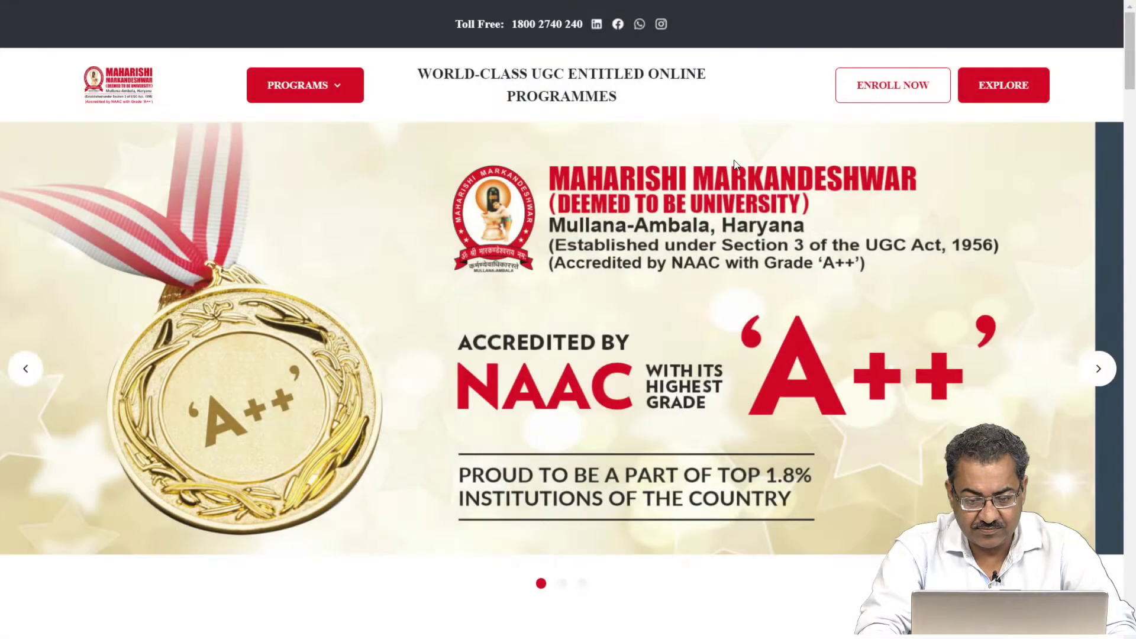
left_click(910, 81)
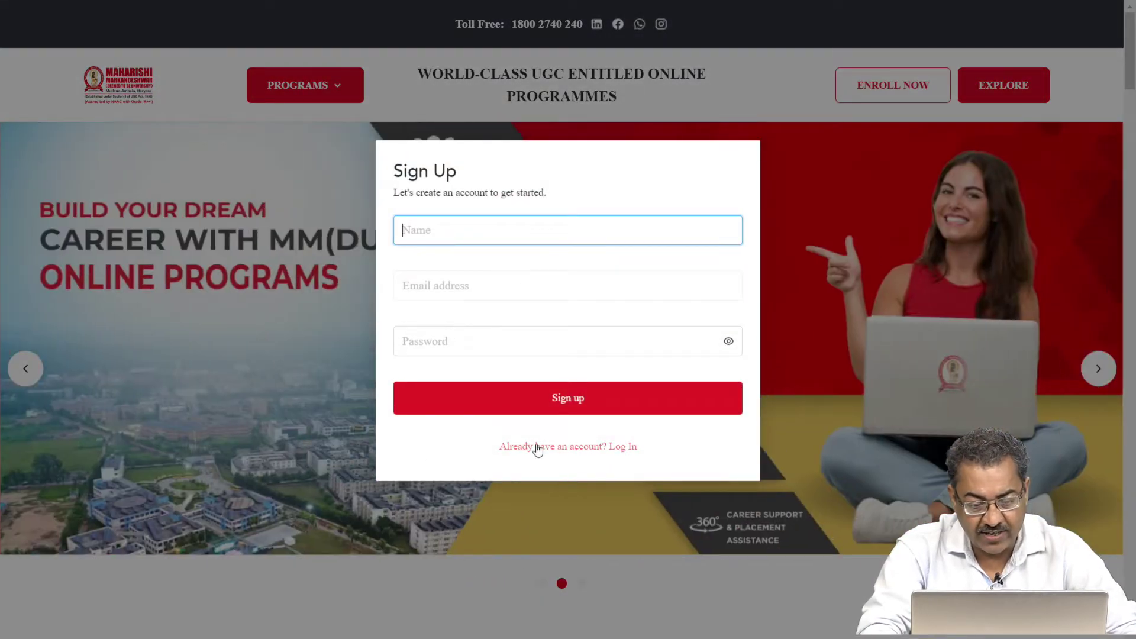
left_click(536, 448)
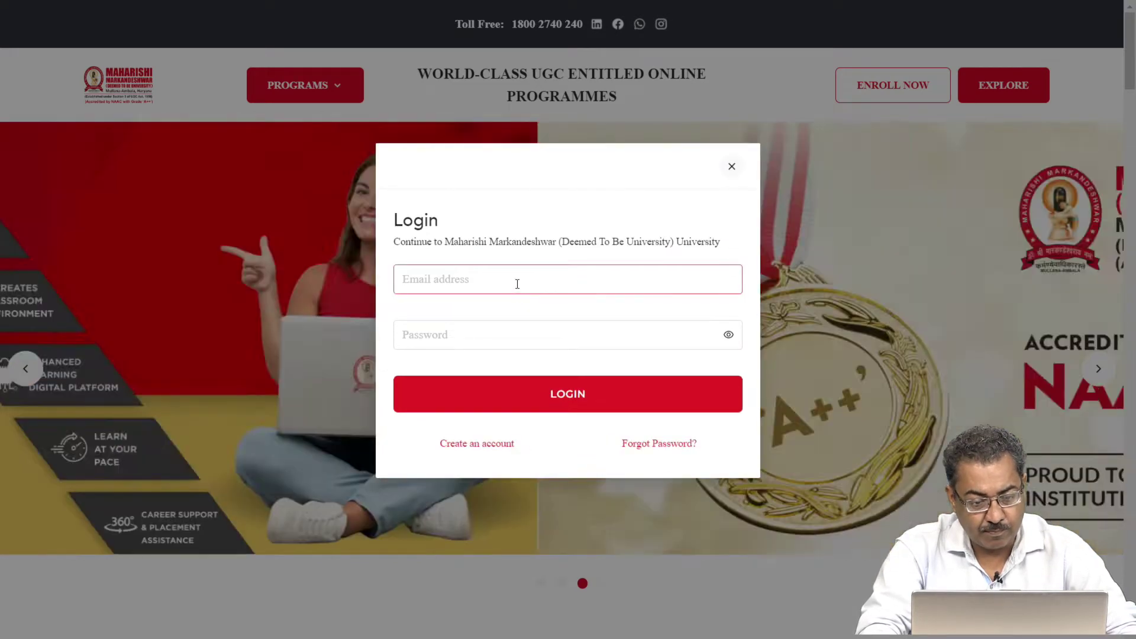
Step: Log in with the account's e-mail and password
left_click(518, 284)
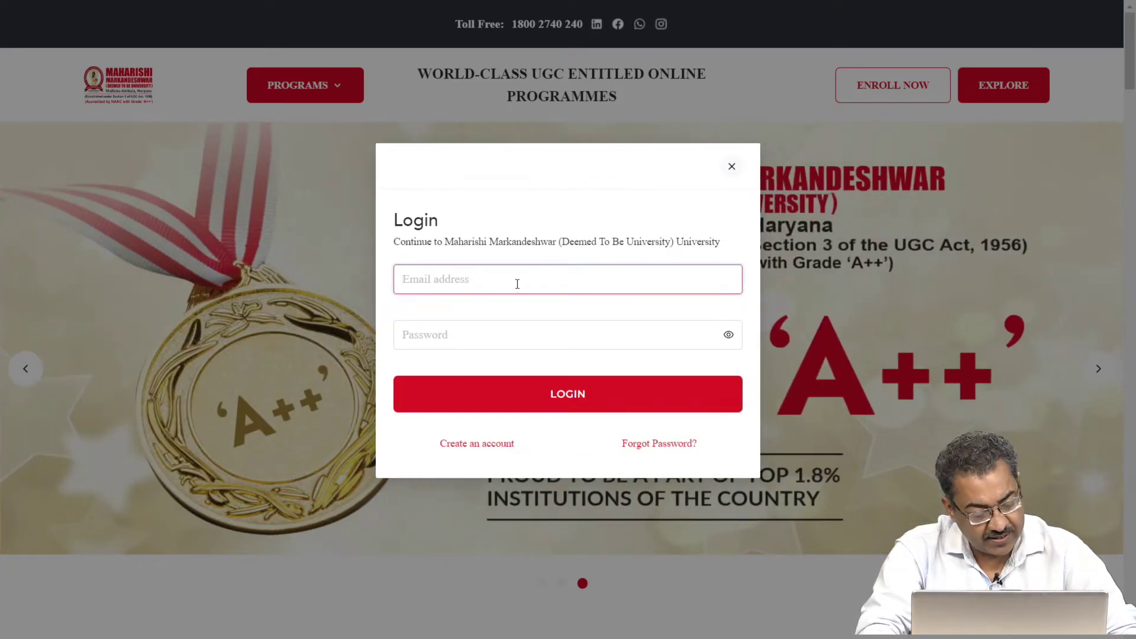
key("ctrl+v")
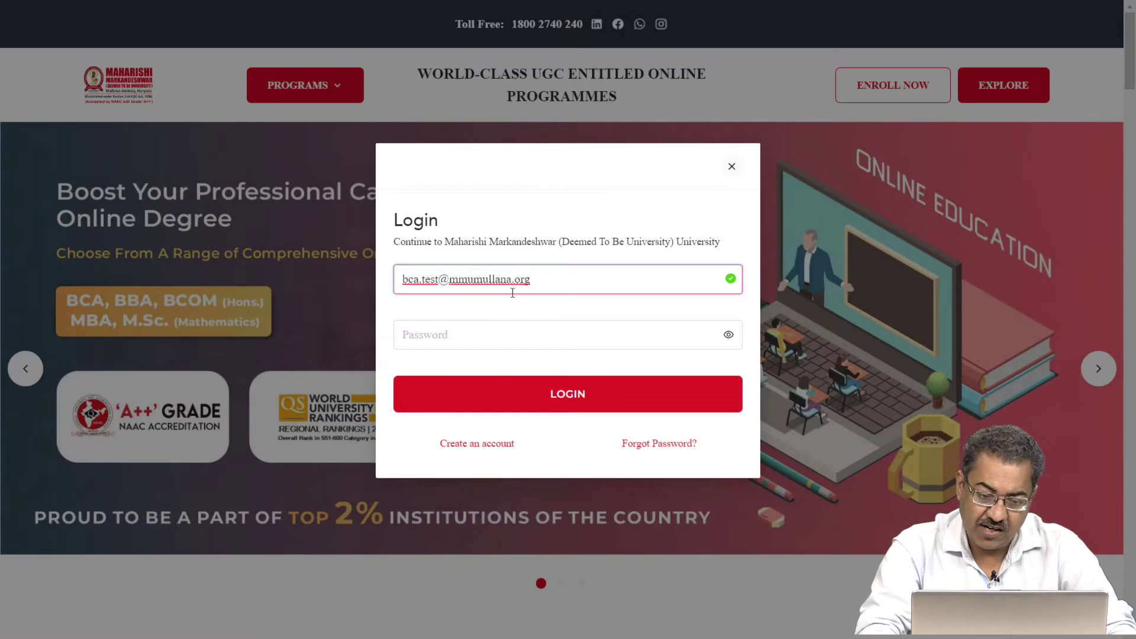
left_click(485, 329)
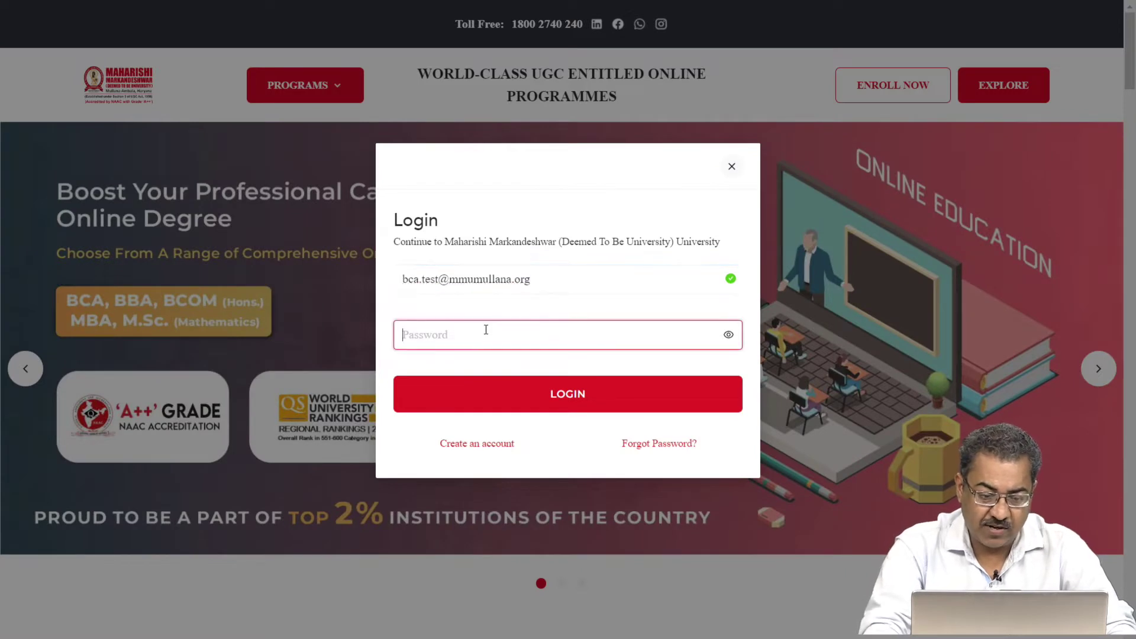
type("••••")
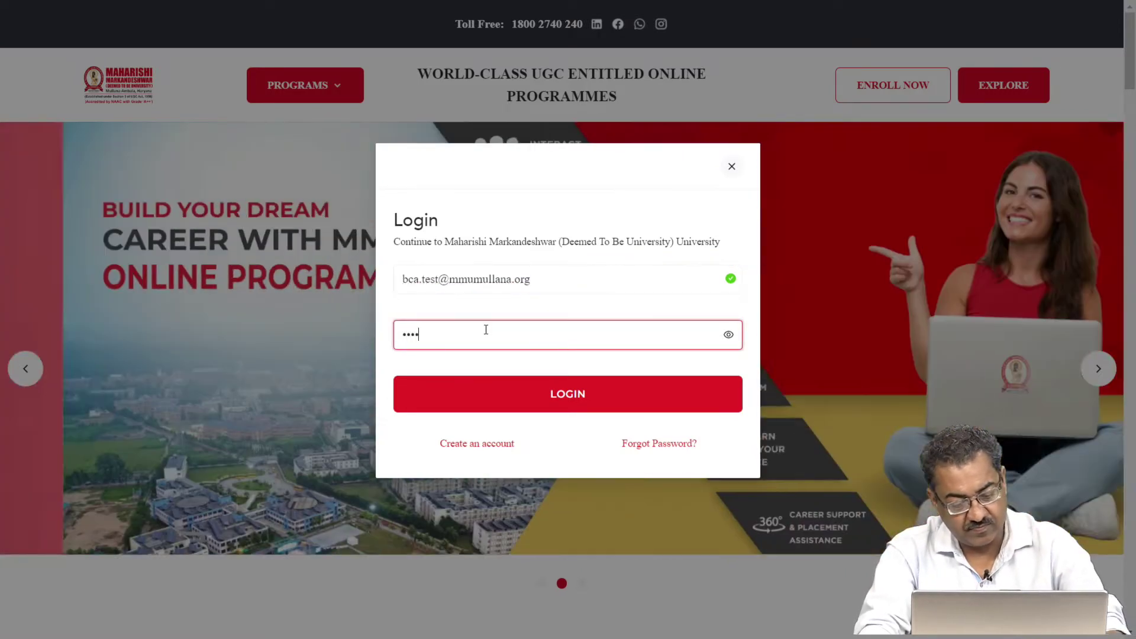
type("••")
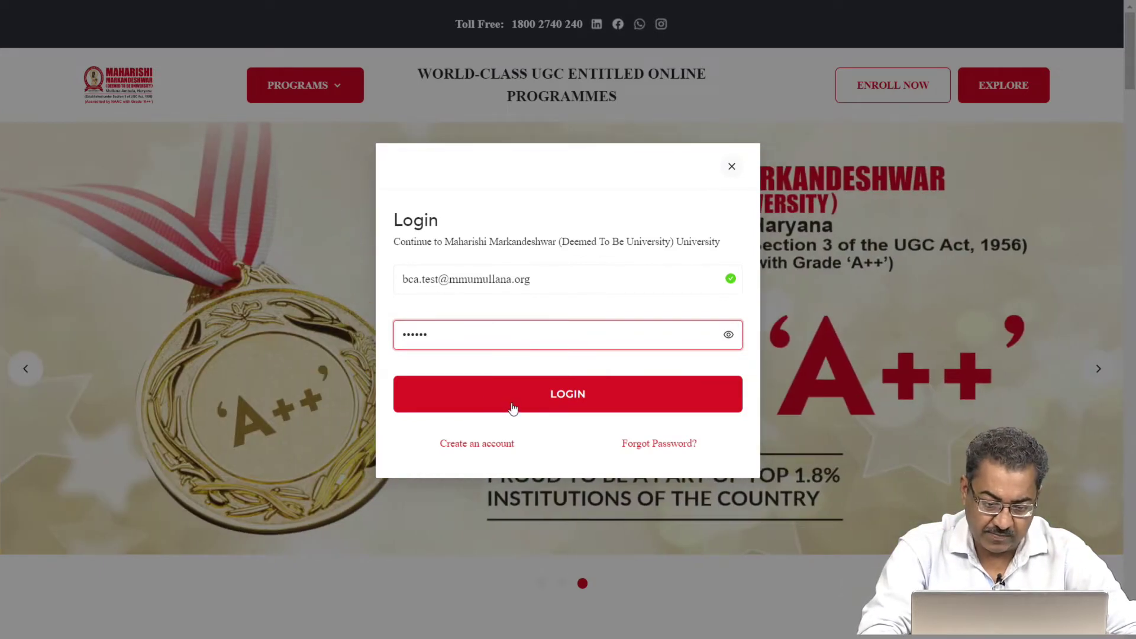
left_click(516, 407)
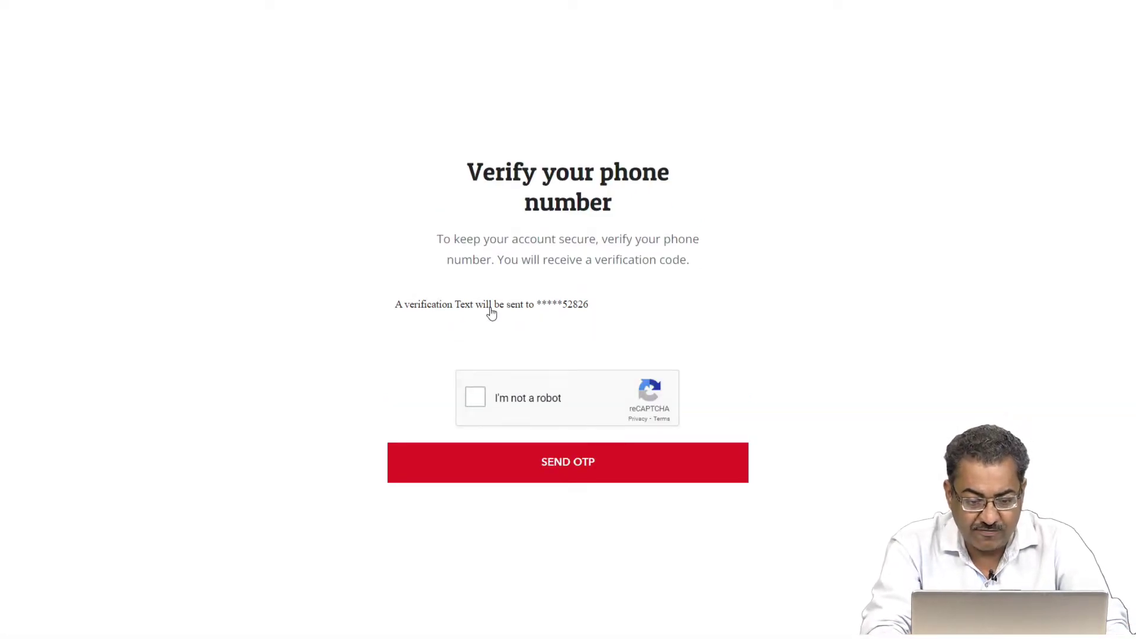
Step: Tick 'I'm not a robot' and complete the crosswalk image challenge
left_click(475, 397)
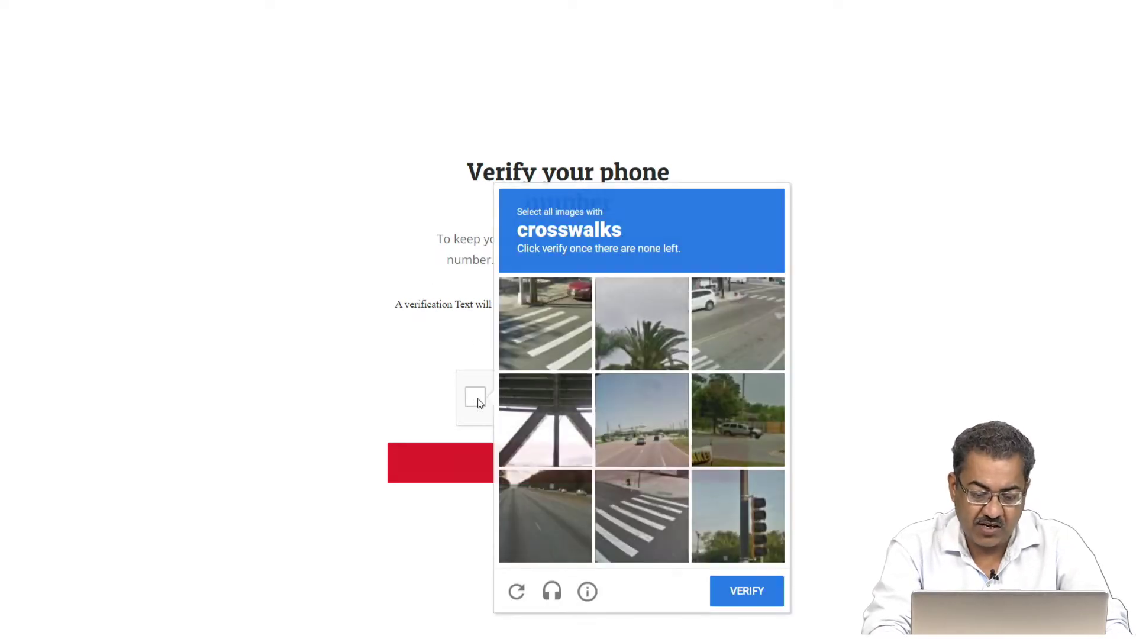
left_click(555, 308)
left_click(648, 523)
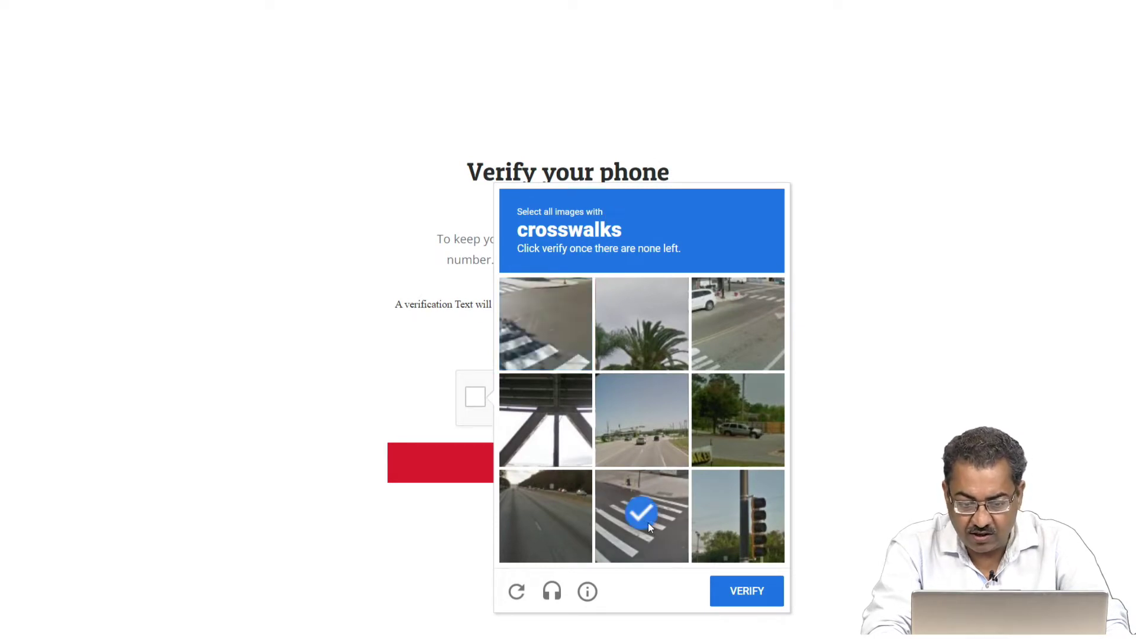
left_click(740, 319)
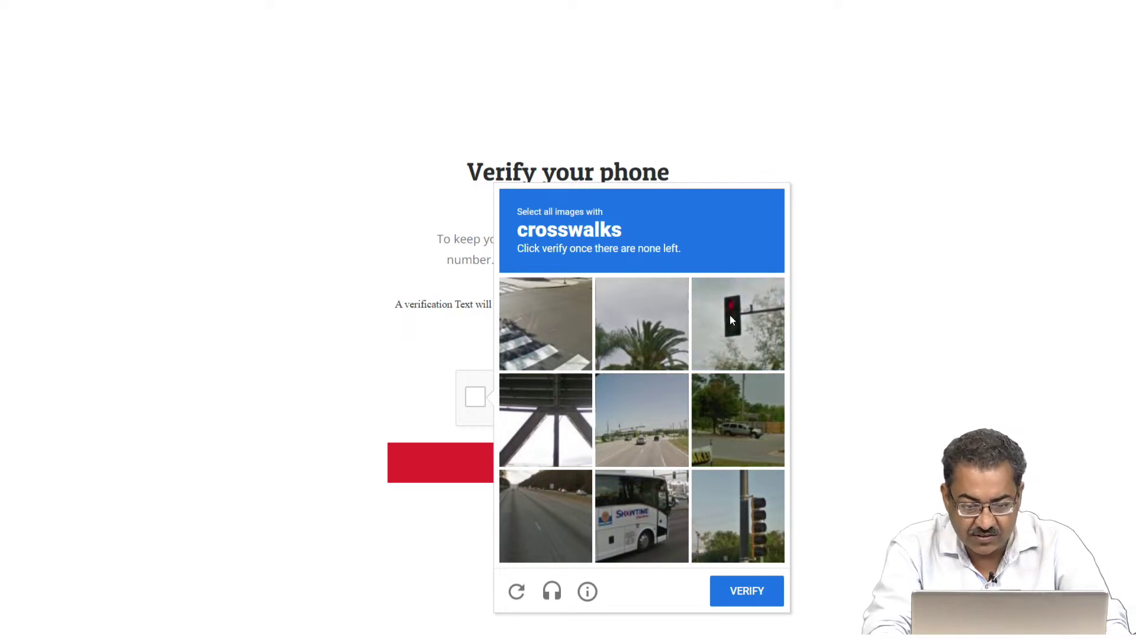
left_click(543, 335)
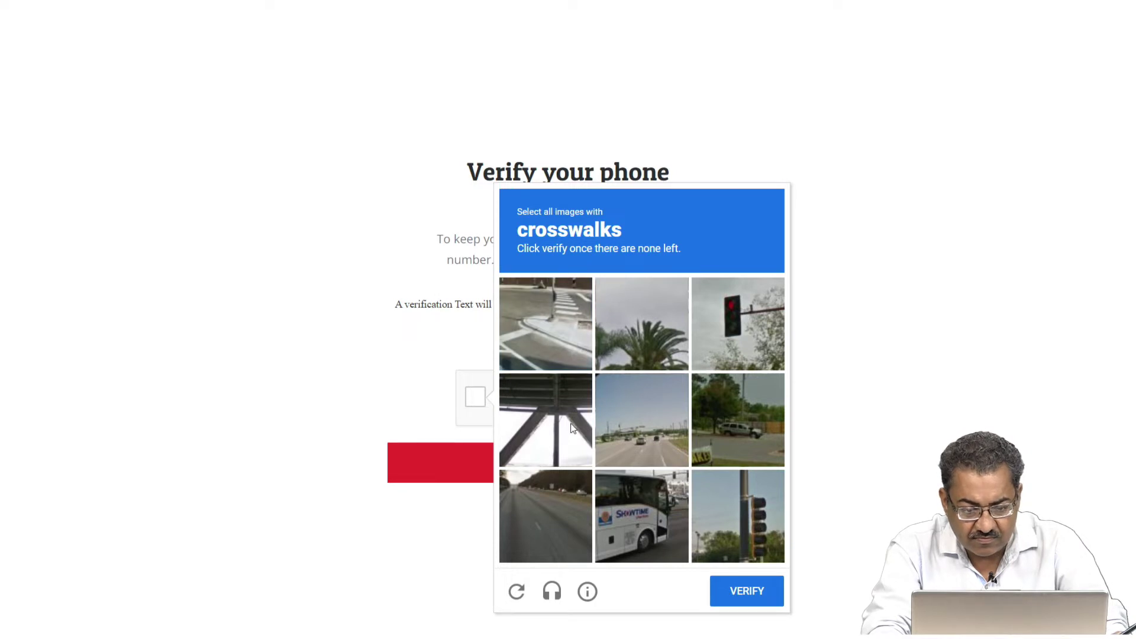
left_click(548, 332)
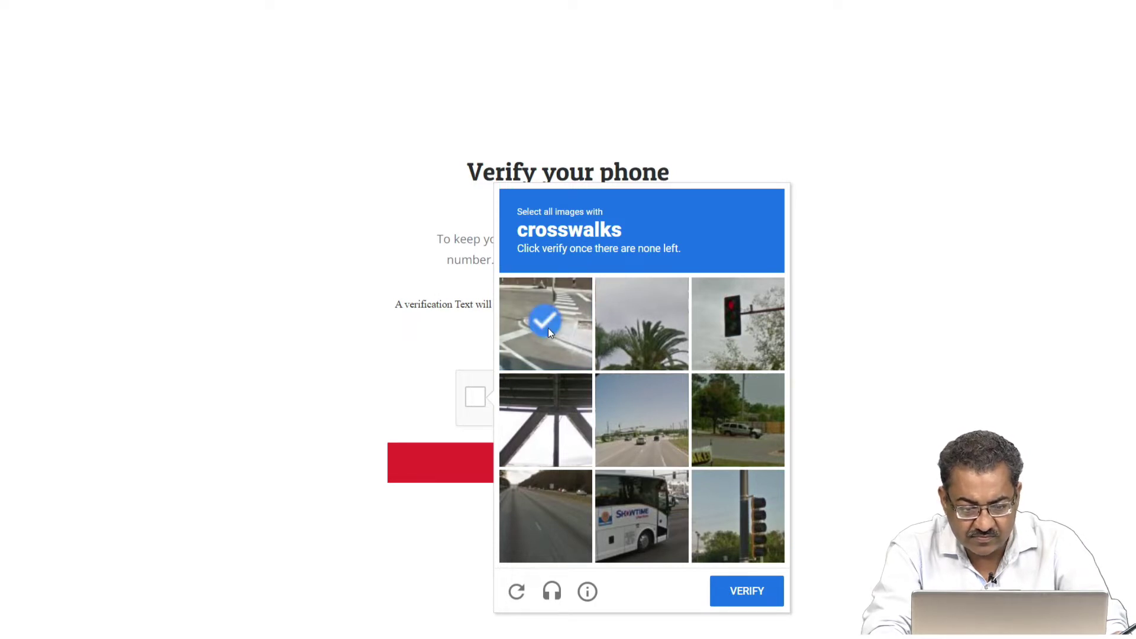
left_click(545, 450)
left_click(545, 520)
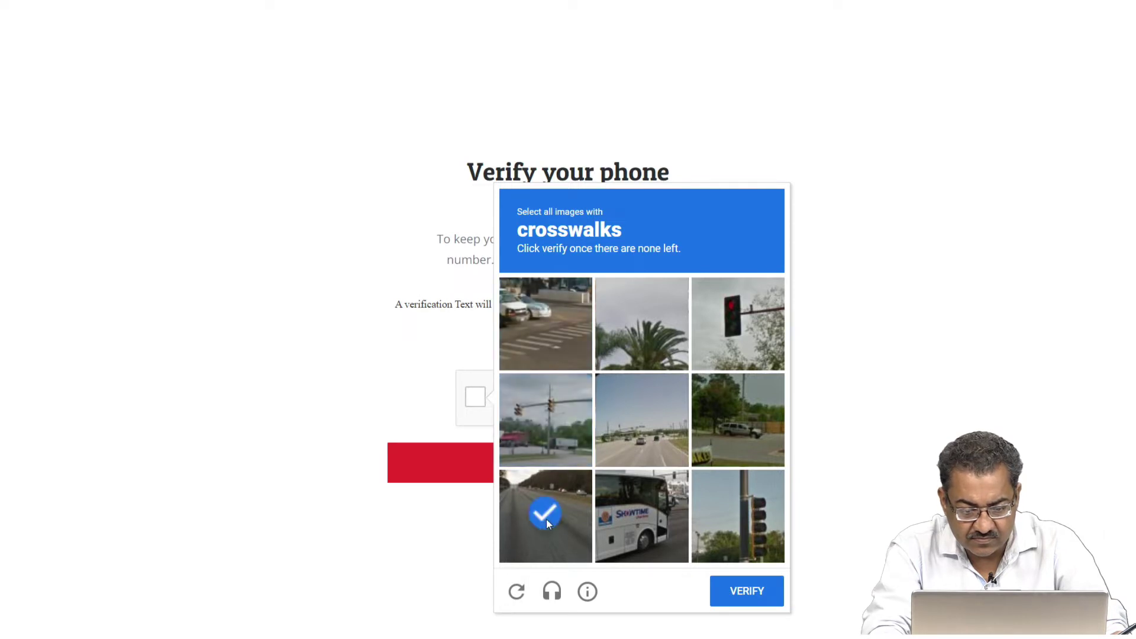
left_click(734, 587)
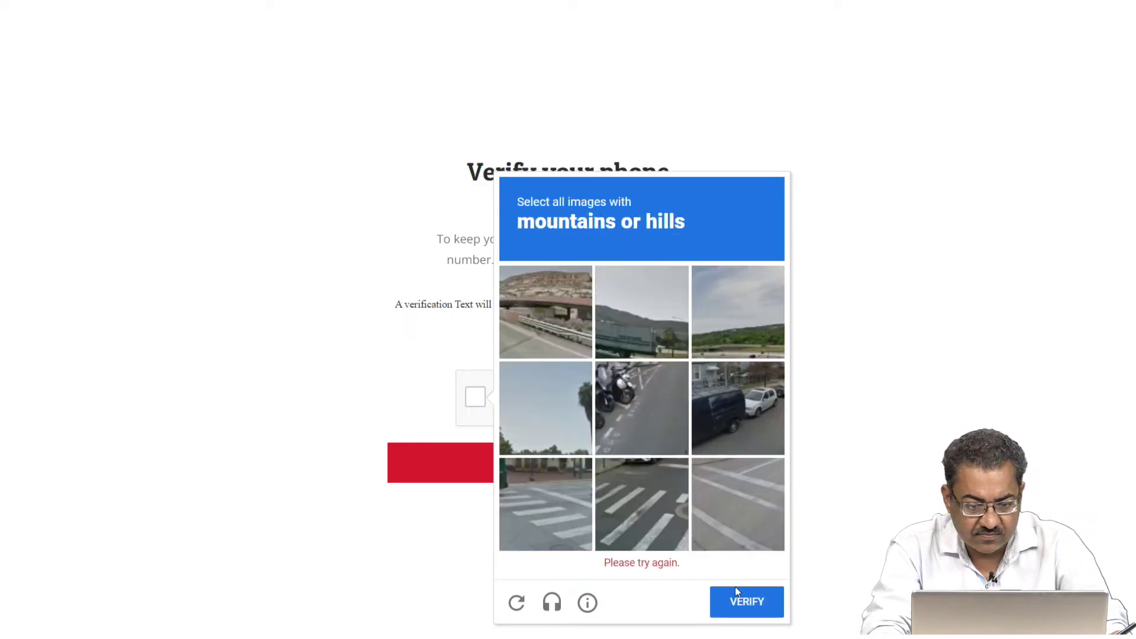
Step: Select the three hills images and verify to pass the robot check
left_click(553, 311)
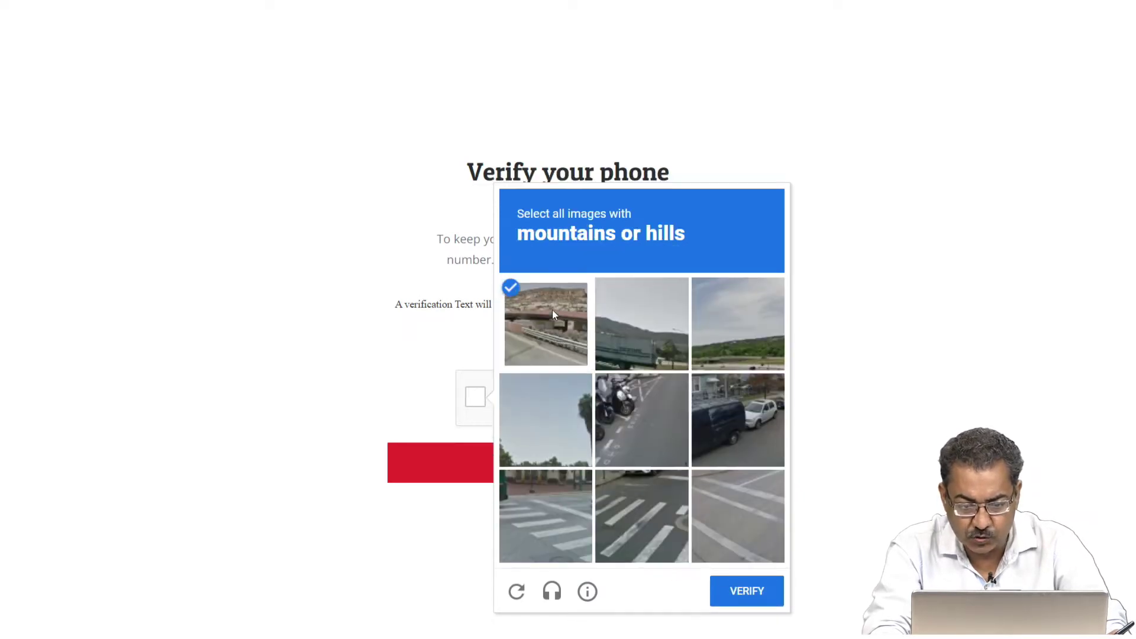
left_click(664, 297)
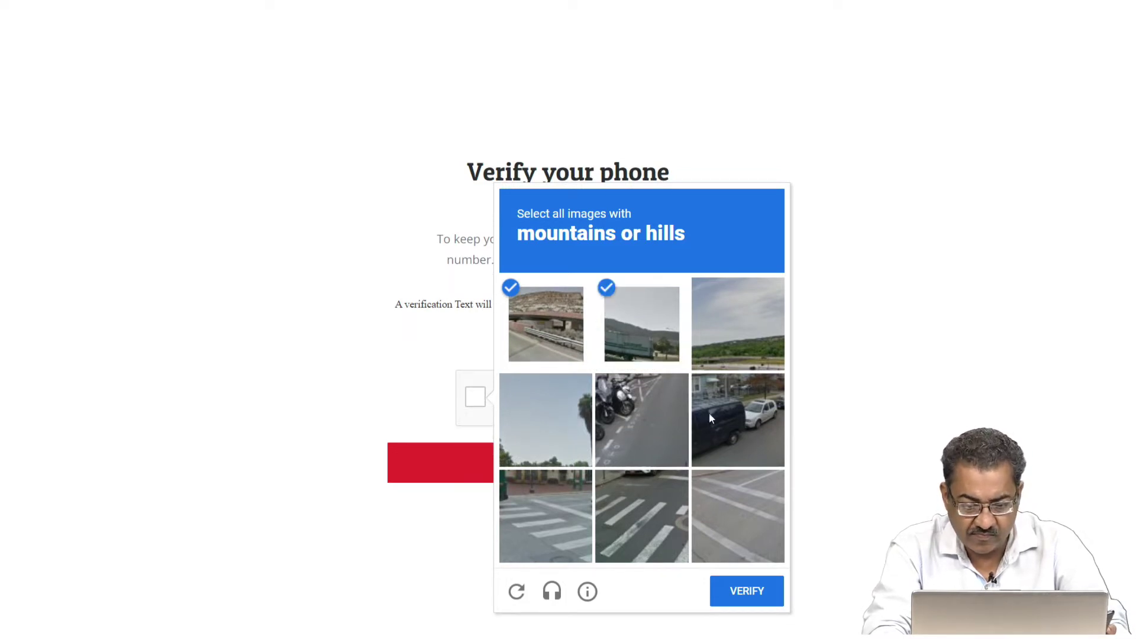
left_click(742, 323)
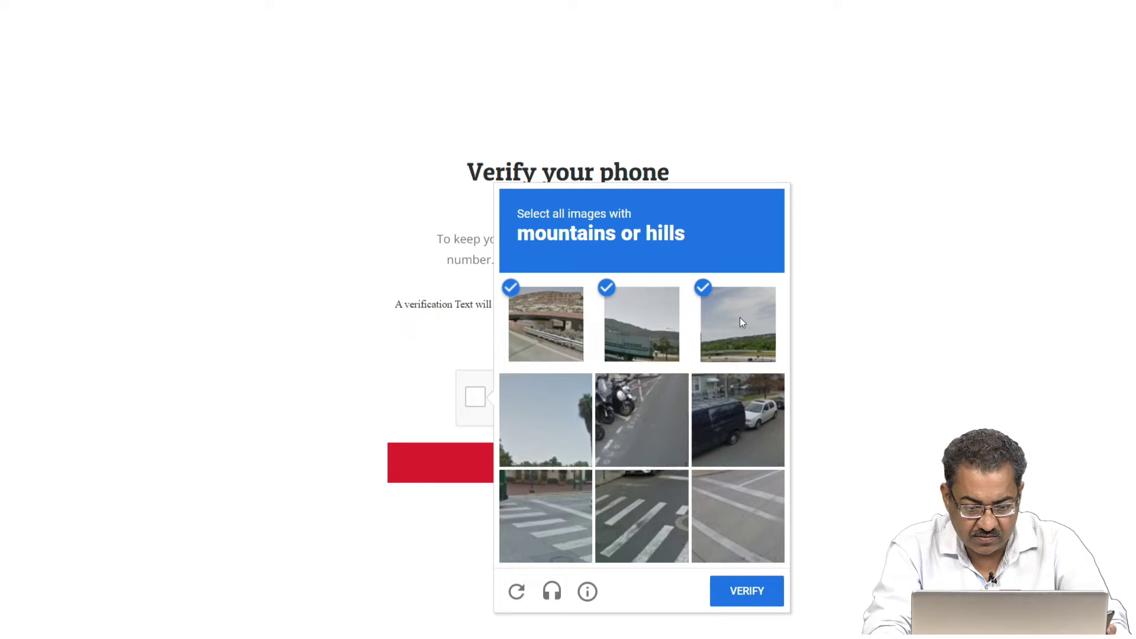
left_click(742, 594)
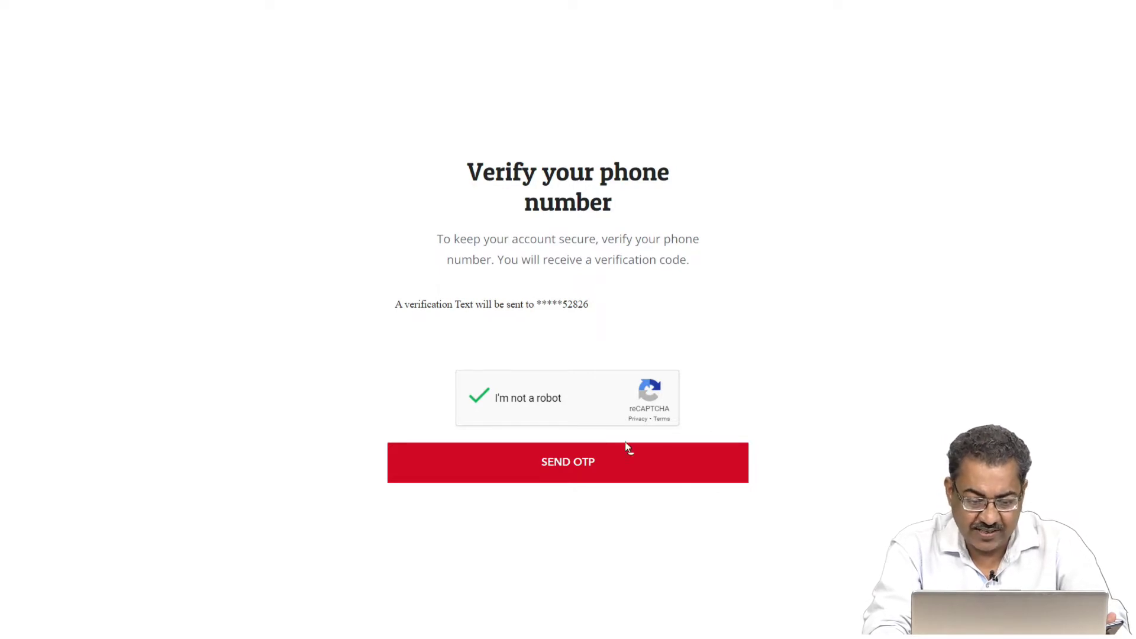
Step: Request the phone verification code and enter the first code received
left_click(581, 469)
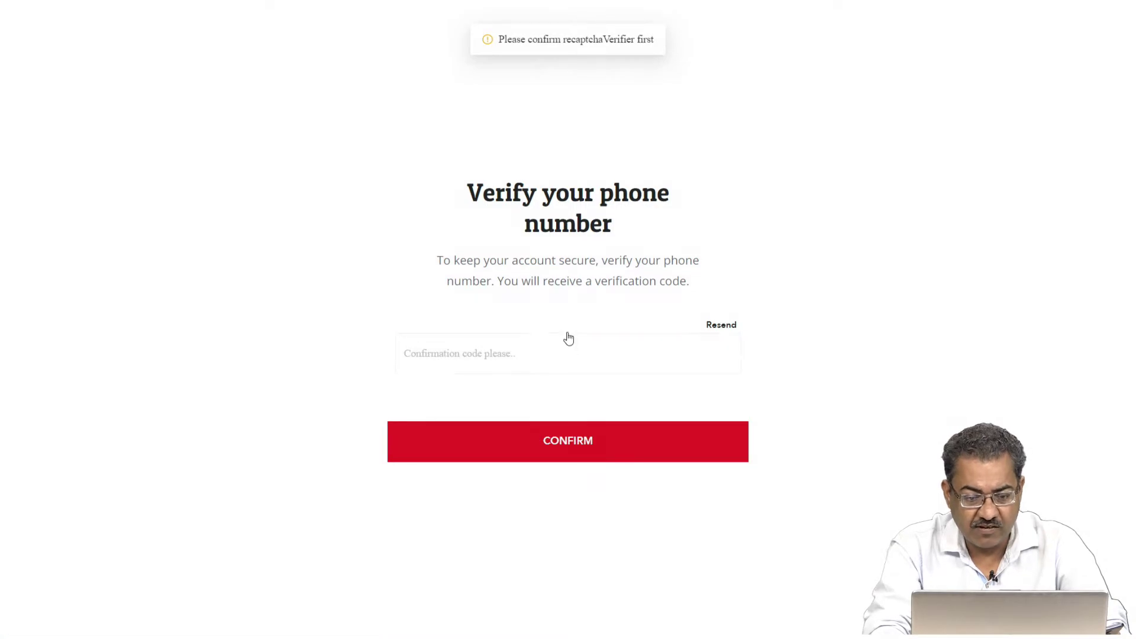
left_click(560, 346)
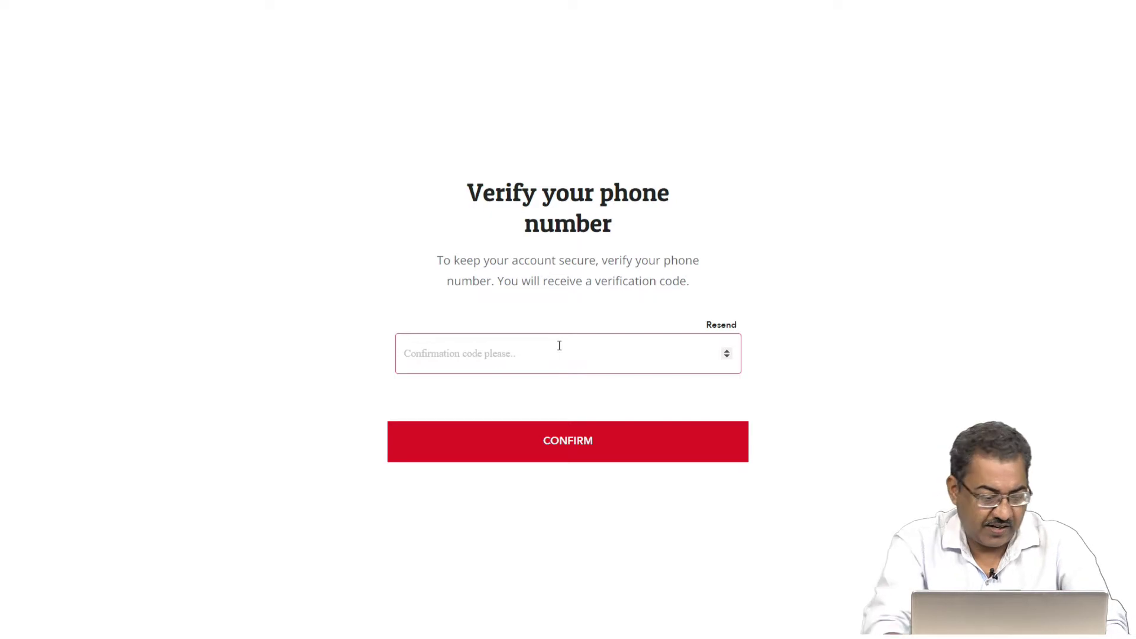
left_click(581, 353)
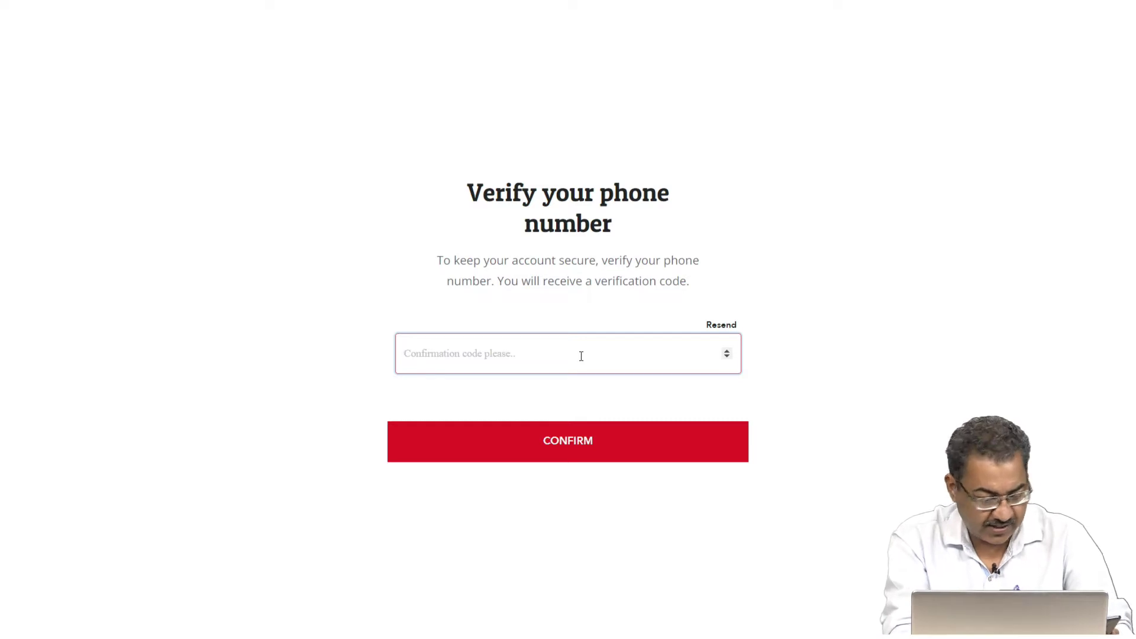
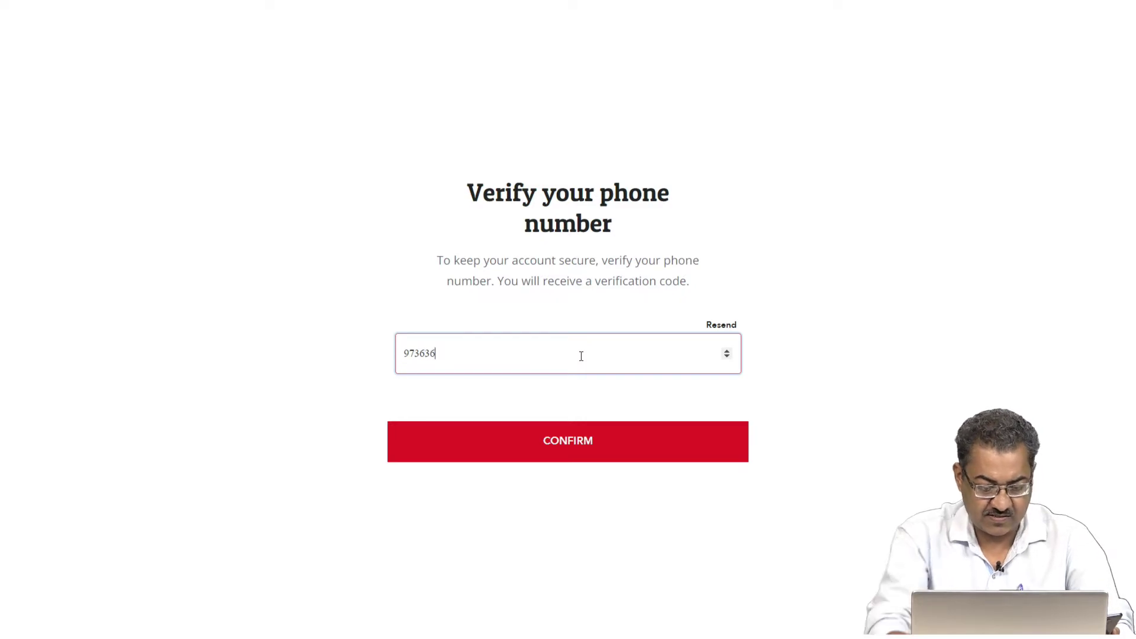
left_click(587, 439)
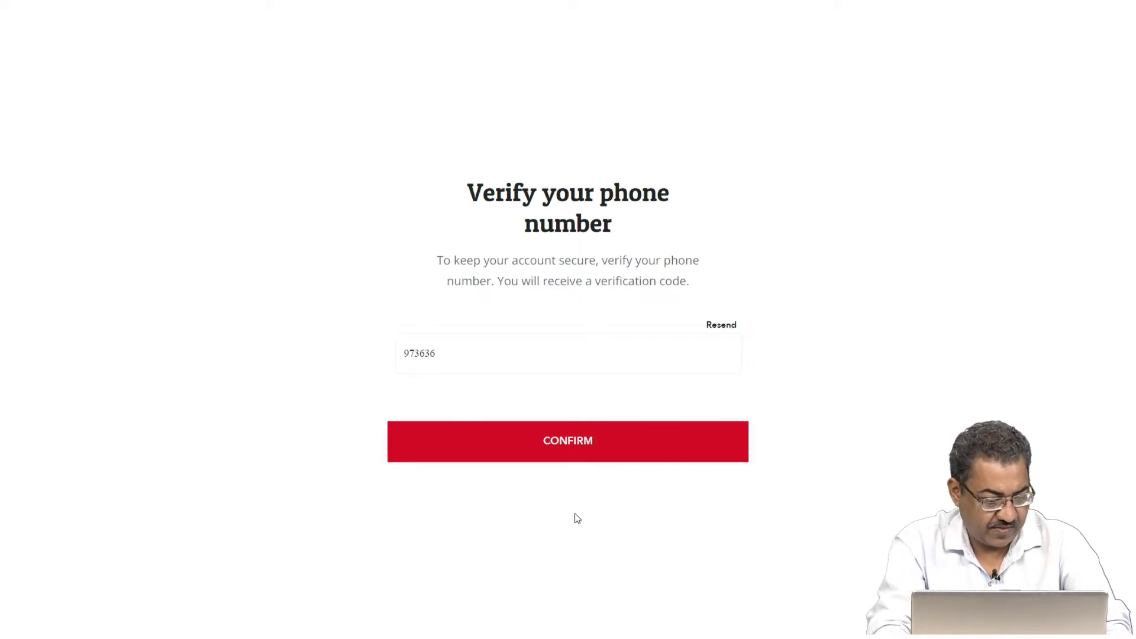
Step: Replace it with the newly received verification code and confirm, reaching the Home dashboard
left_click(501, 347)
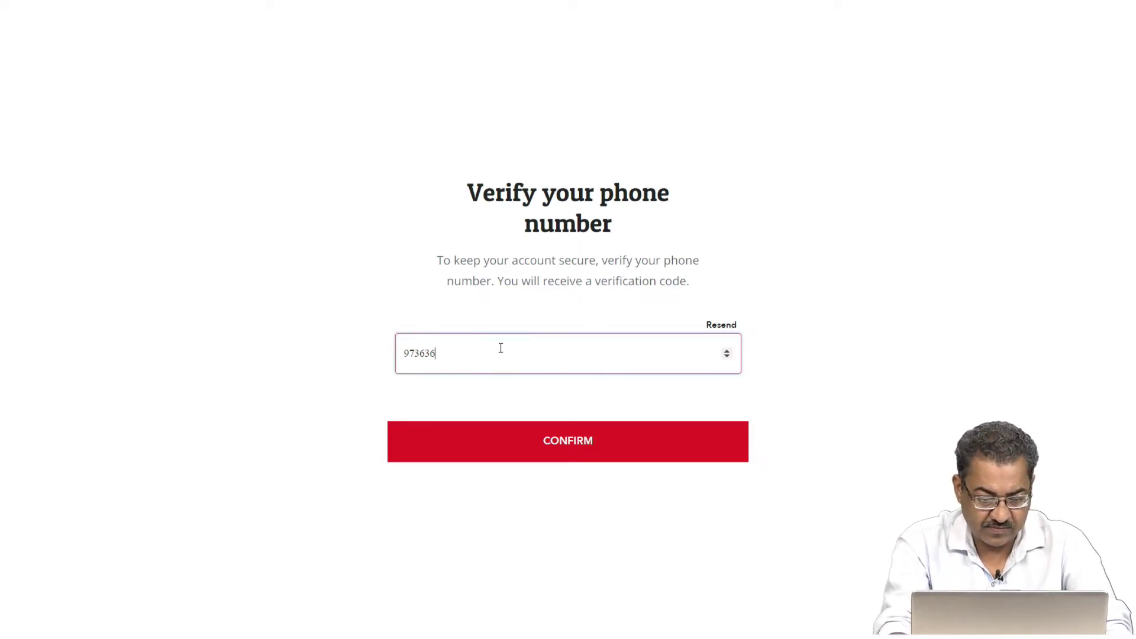
key("BackSpace")
key("BackSpace")
key("BackSpace")
key("BackSpace")
key("BackSpace")
key("BackSpace")
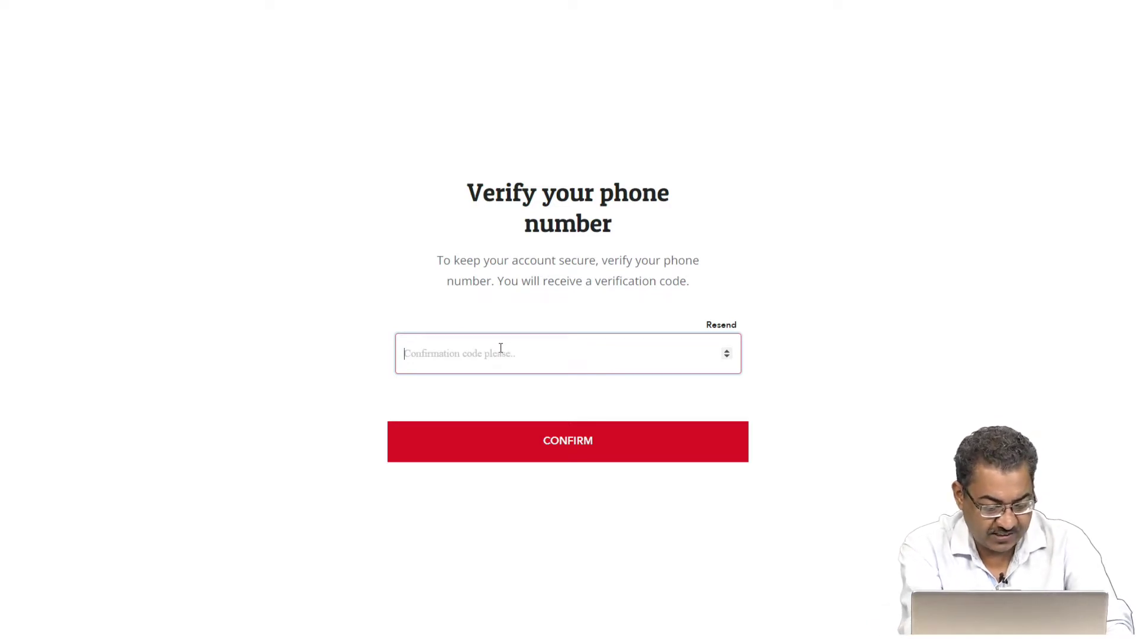
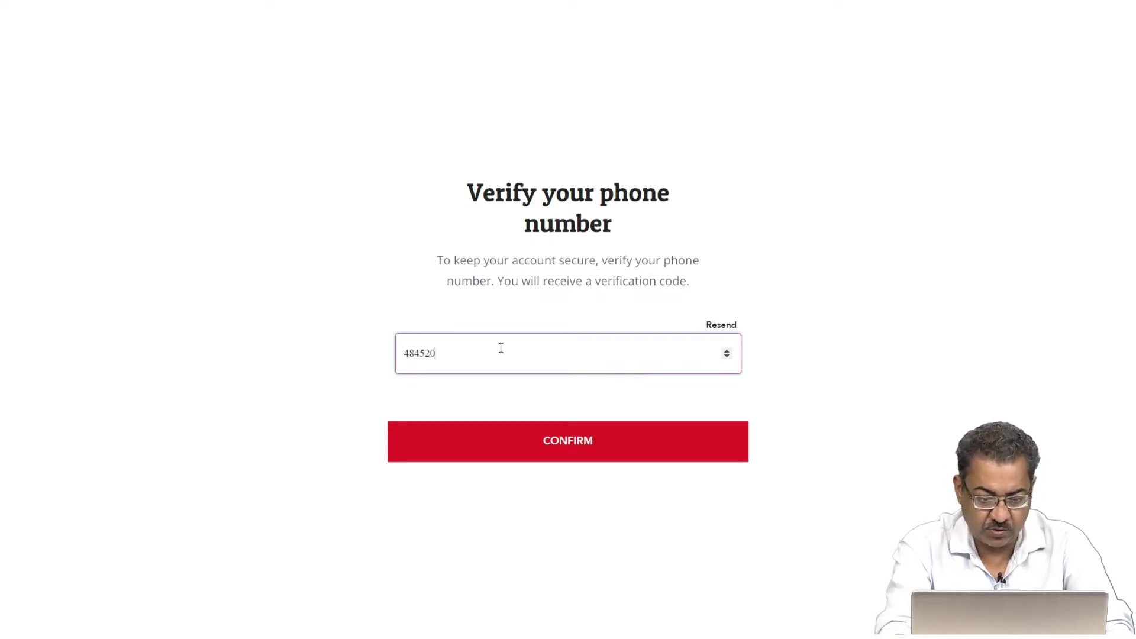
left_click(552, 445)
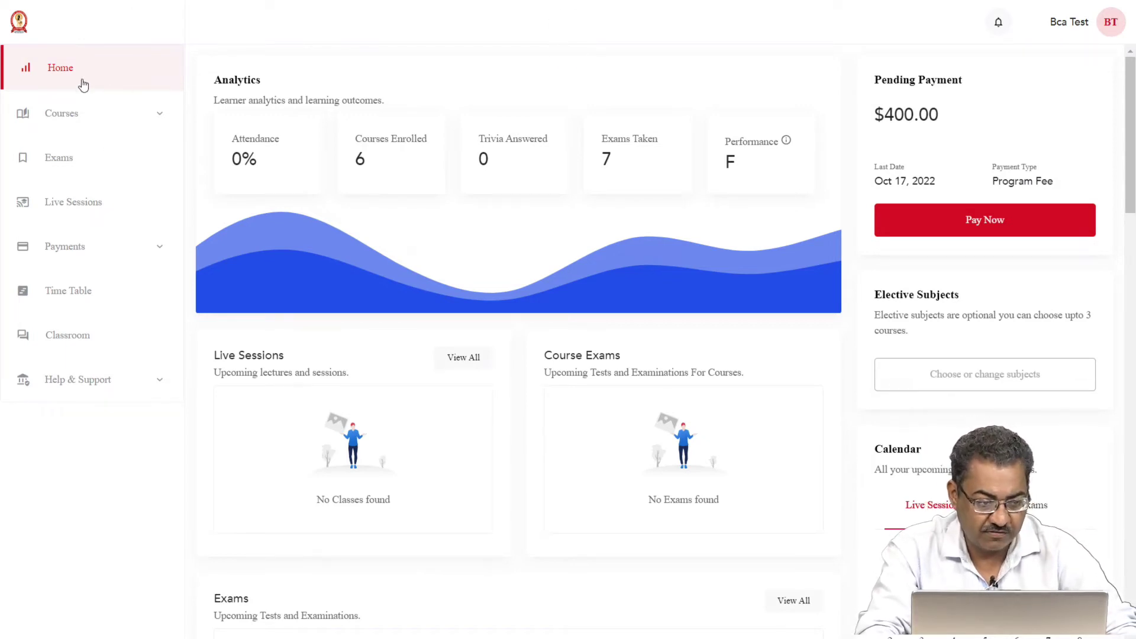
Step: Browse the enrolled Courses list and Exams page, ending on the empty Live Sessions page
left_click(65, 128)
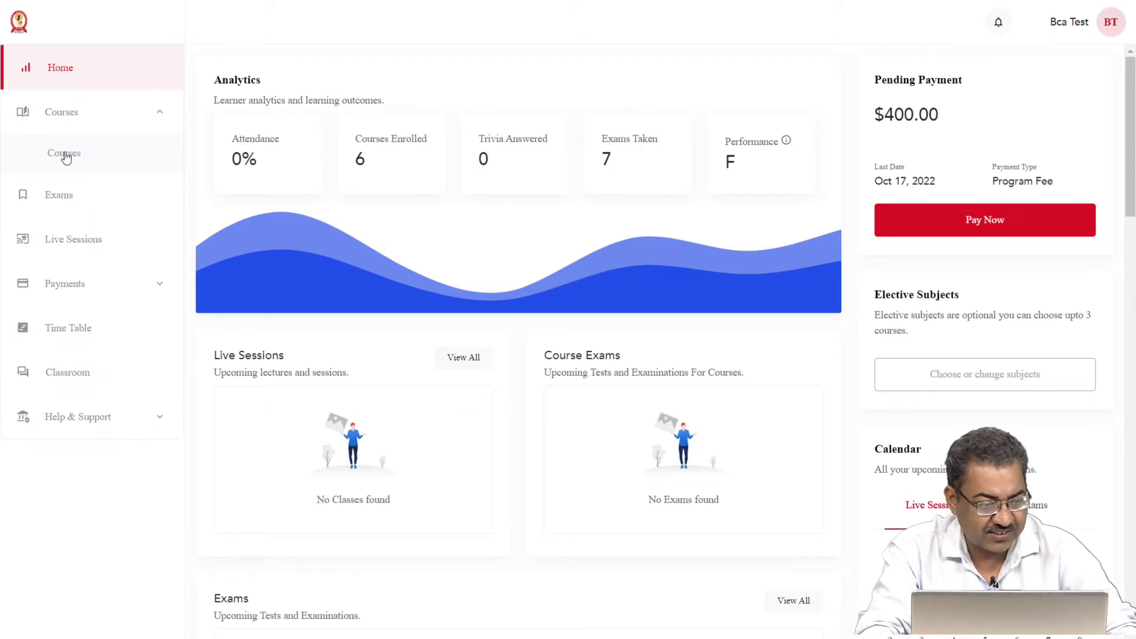
left_click(65, 154)
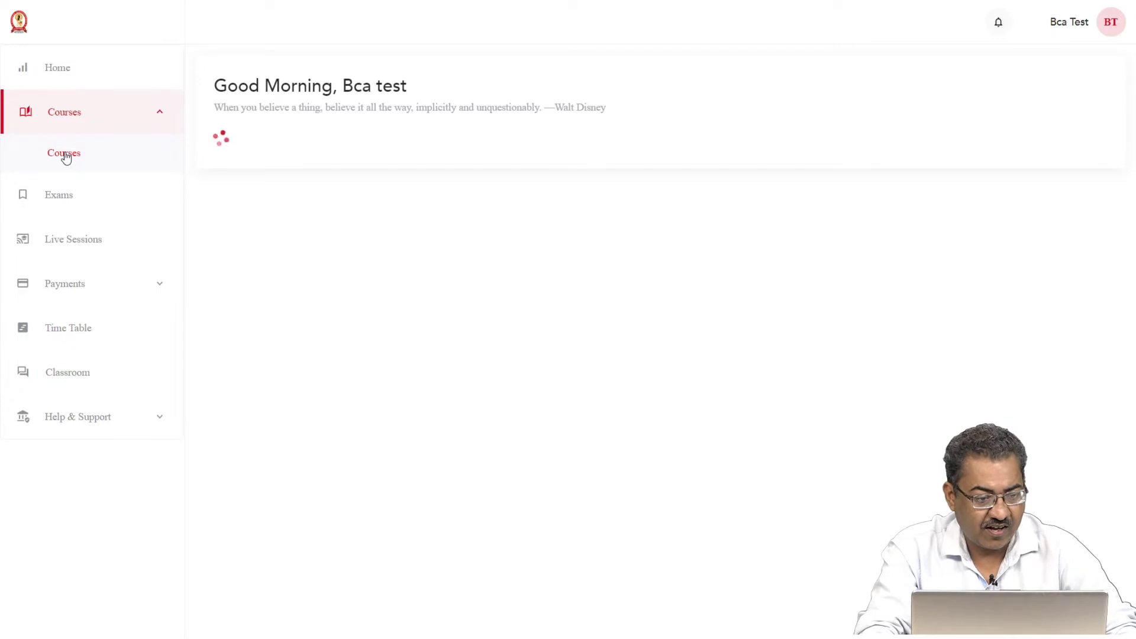
left_click(63, 199)
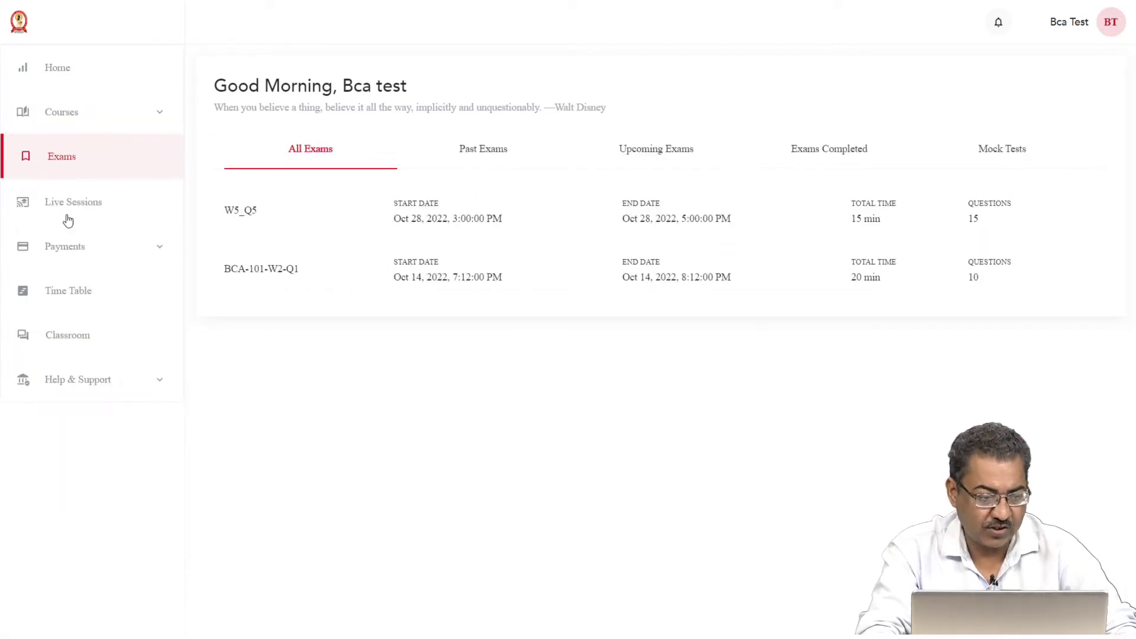
left_click(71, 214)
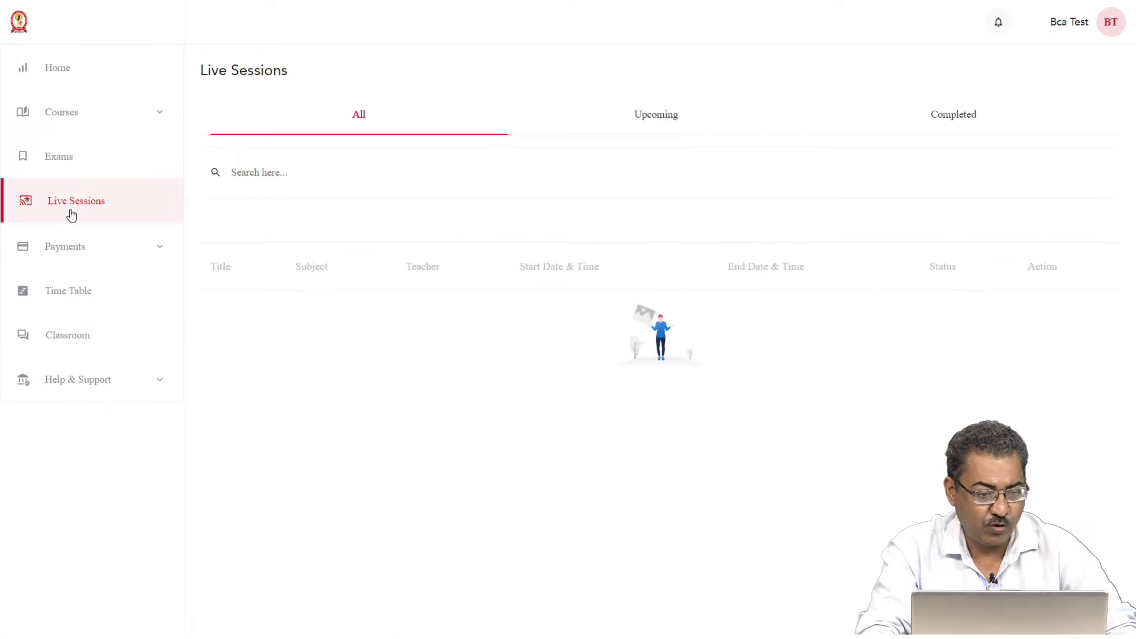
Step: Return Home and scroll through the exams, calendar, courses and current programs sections
left_click(70, 74)
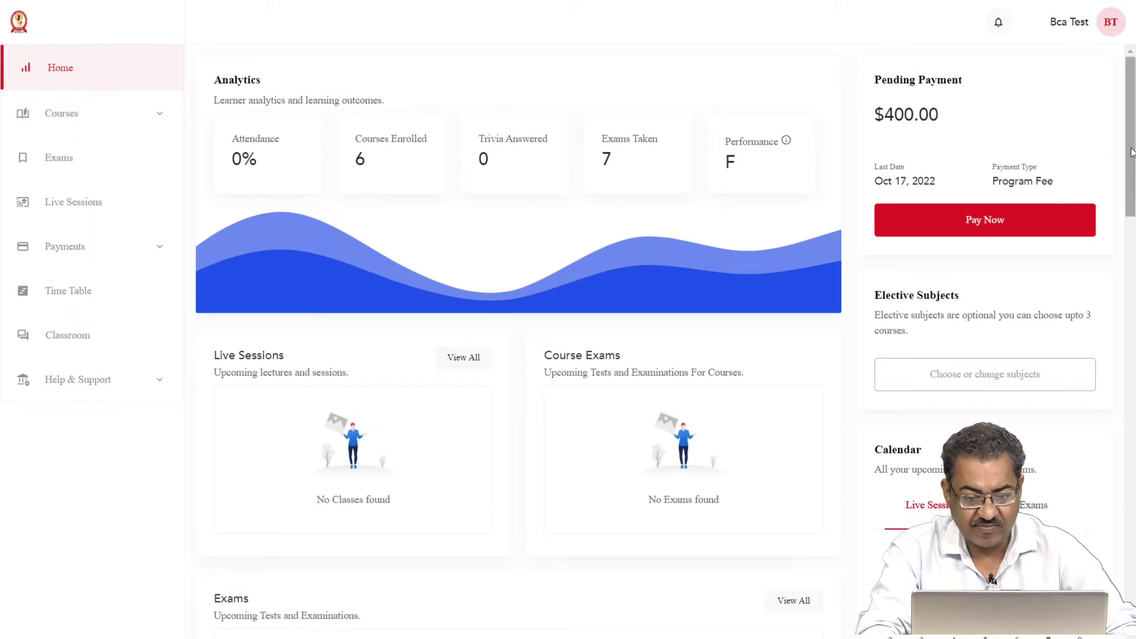
left_click_drag(1131, 153, 1131, 178)
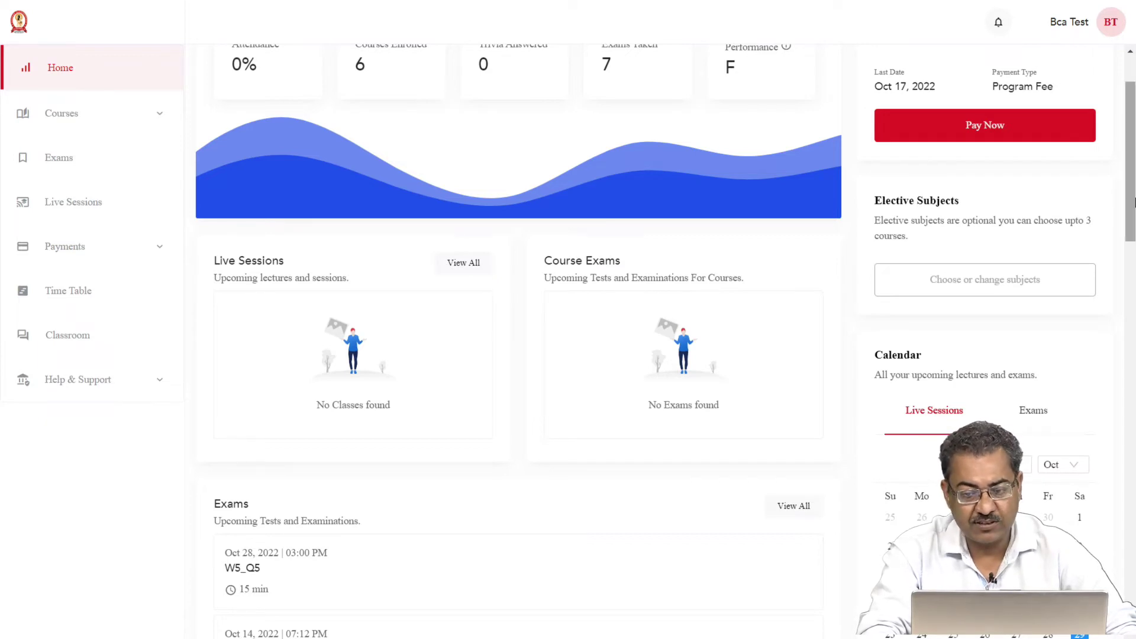
scroll(1133, 187, "down", 6)
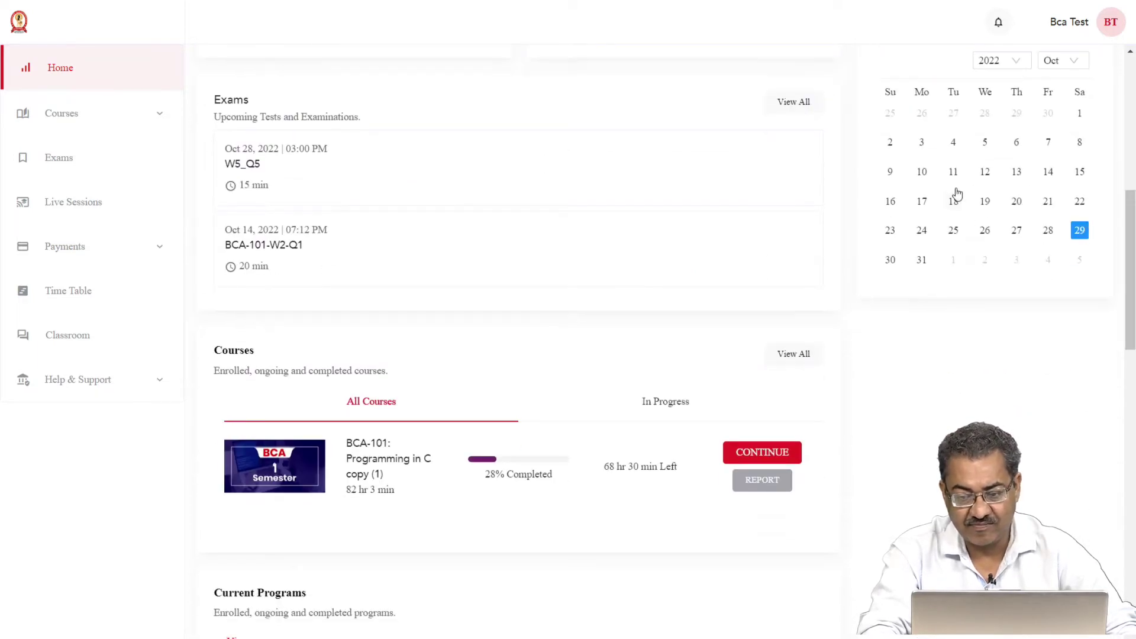
scroll(1132, 377, "down", 8)
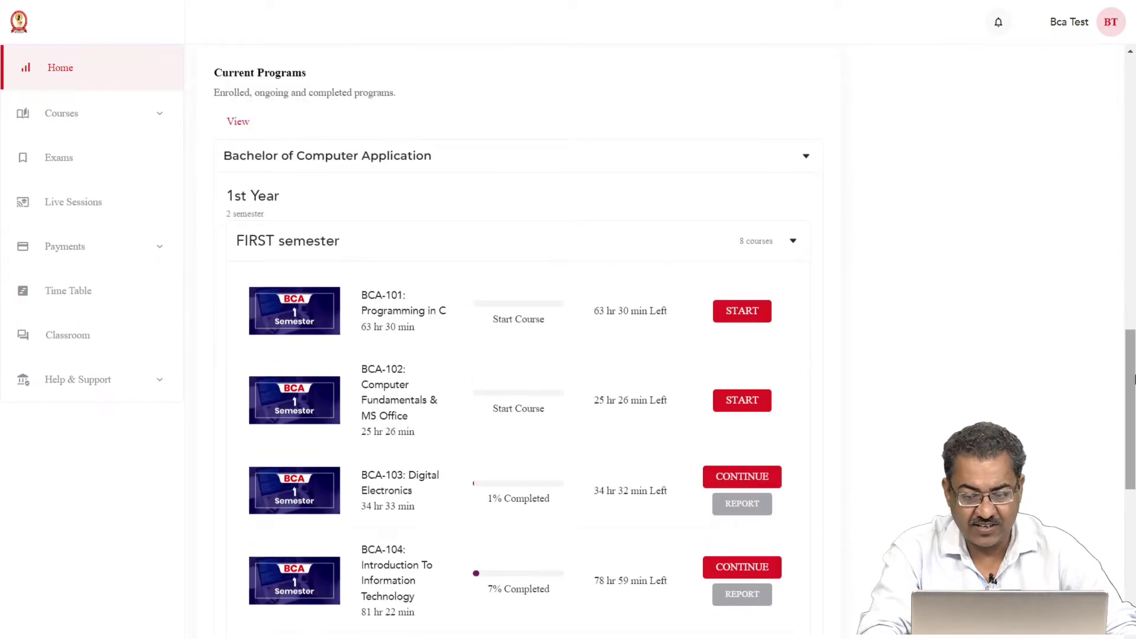
scroll(1133, 236, "up", 14)
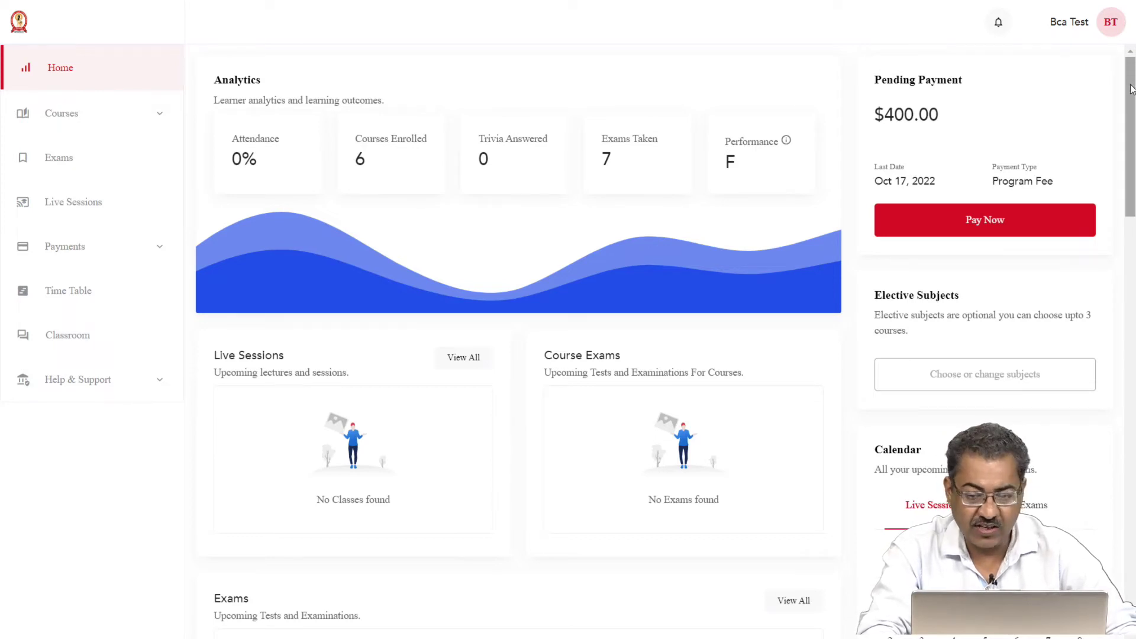
scroll(1131, 89, "down", 3)
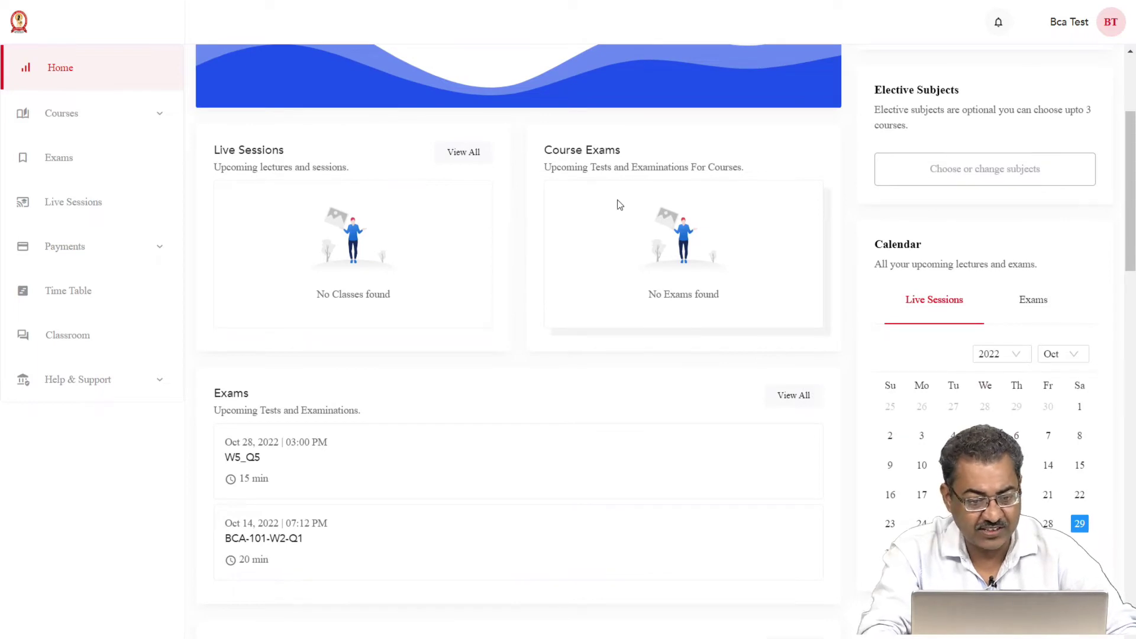
left_click_drag(1131, 225, 1118, 196)
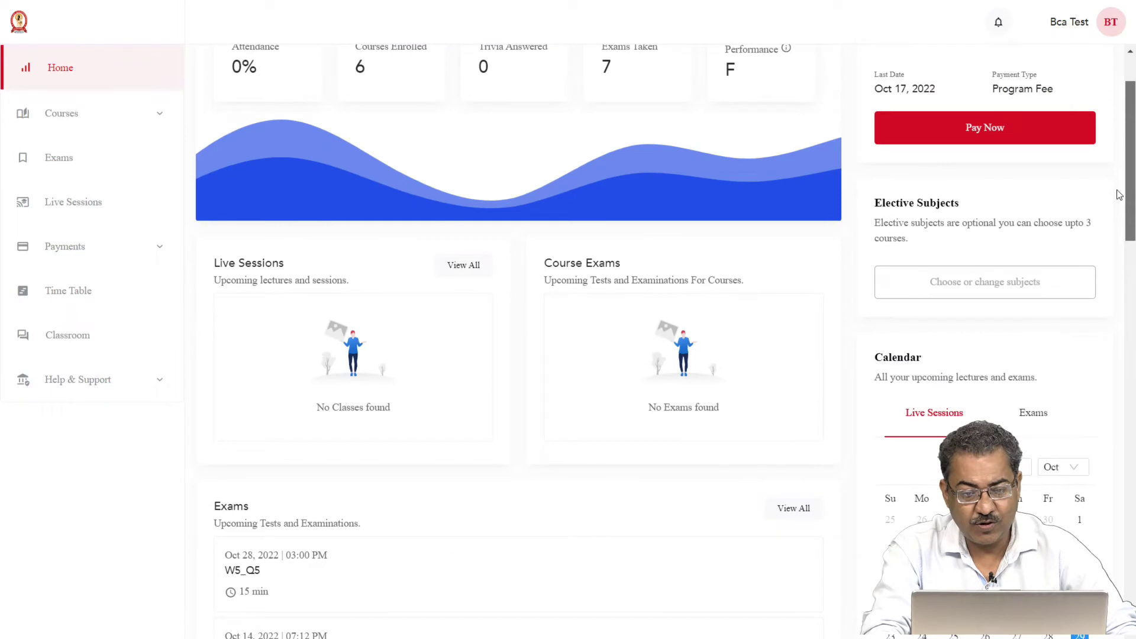
scroll(1118, 195, "down", 3)
scroll(1118, 196, "up", 5)
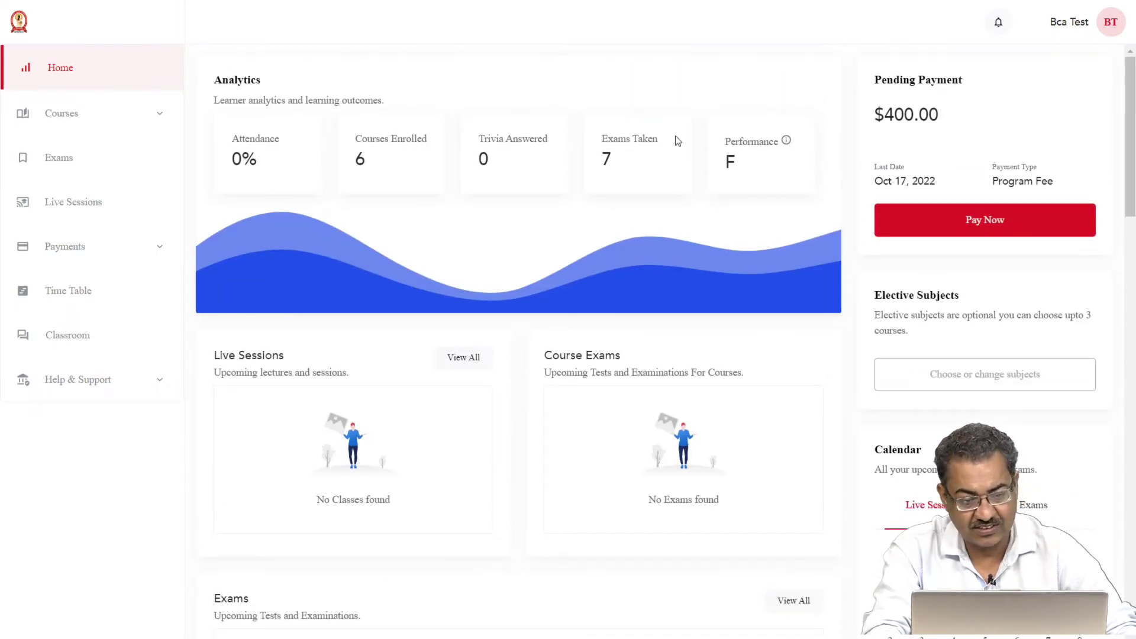
left_click_drag(1131, 140, 1133, 347)
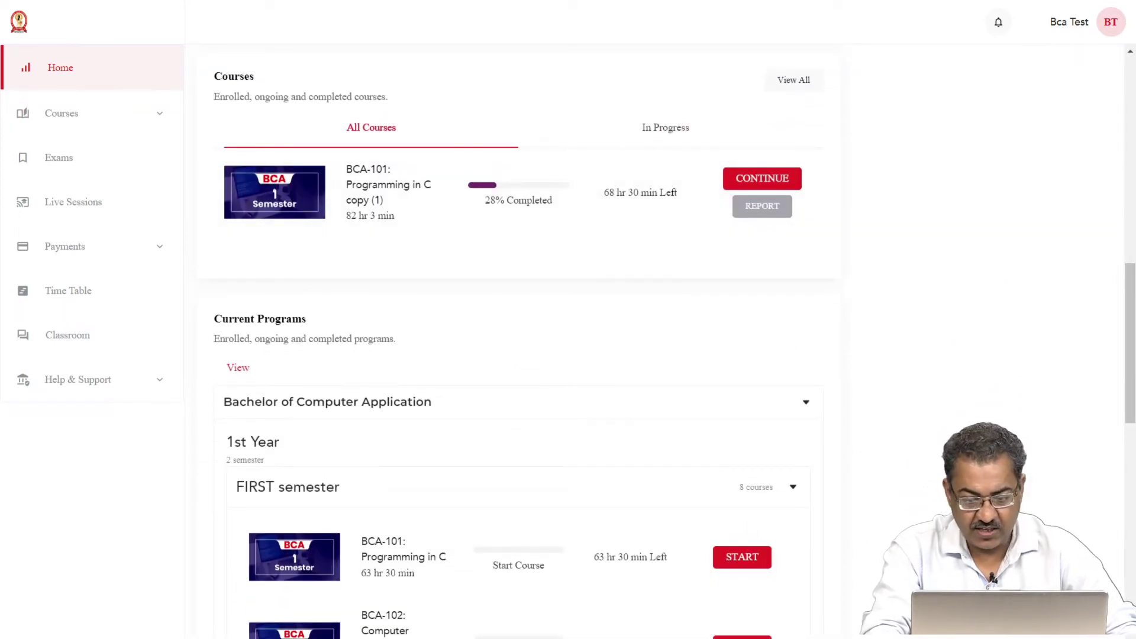
left_click_drag(1133, 293, 1120, 119)
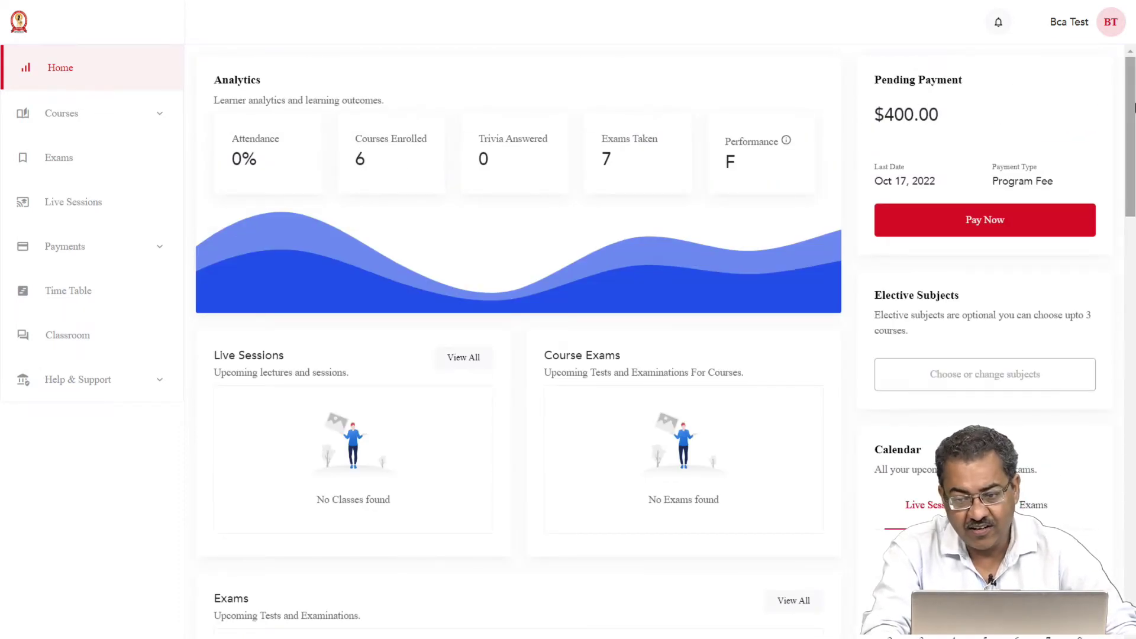
left_click_drag(1133, 108, 1134, 436)
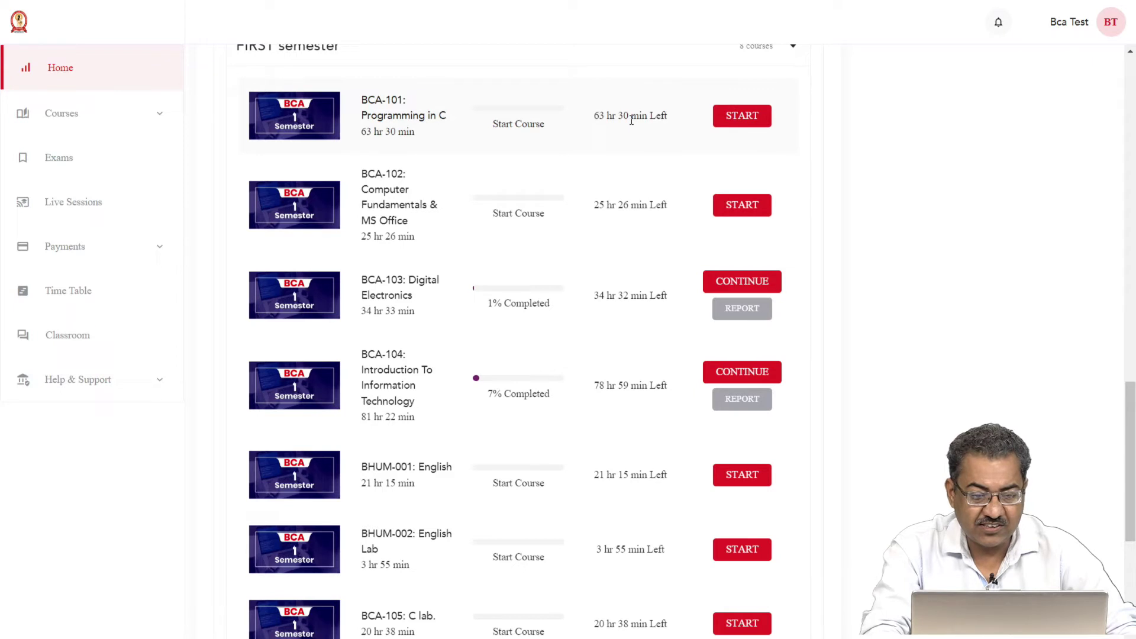
Step: Start BCA-101: Programming in C, opening the W1-C1: Algorithm, Flowchart reading
left_click(734, 121)
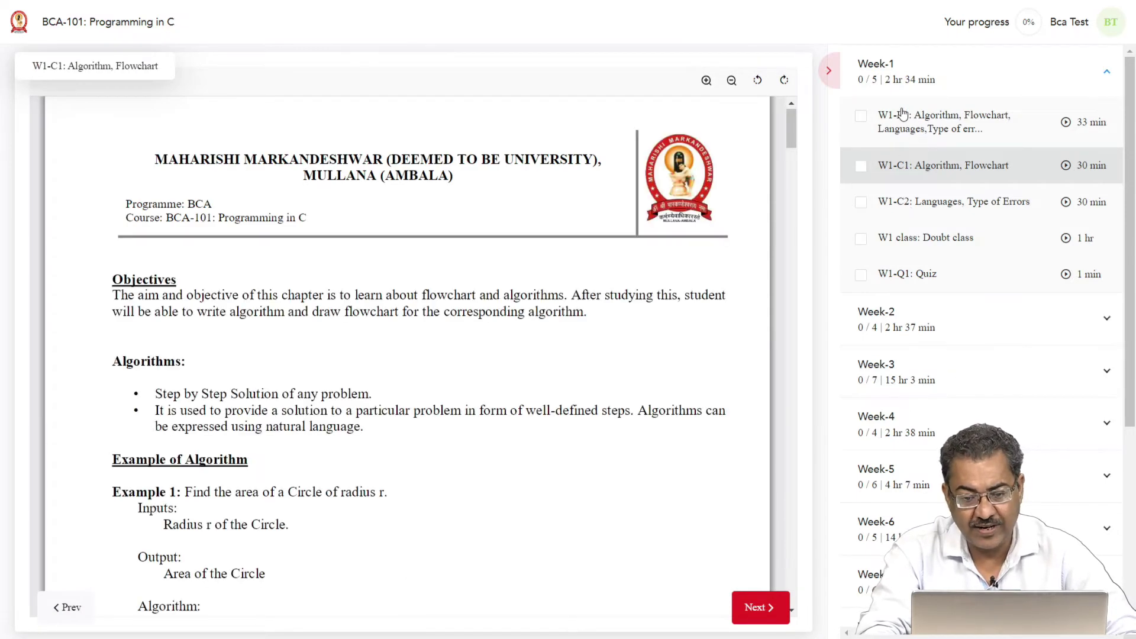
Step: Step through W1-L1, W1-C1 and W1-C2, then open the W1 Doubt class (Oct 17, 2022)
left_click(900, 127)
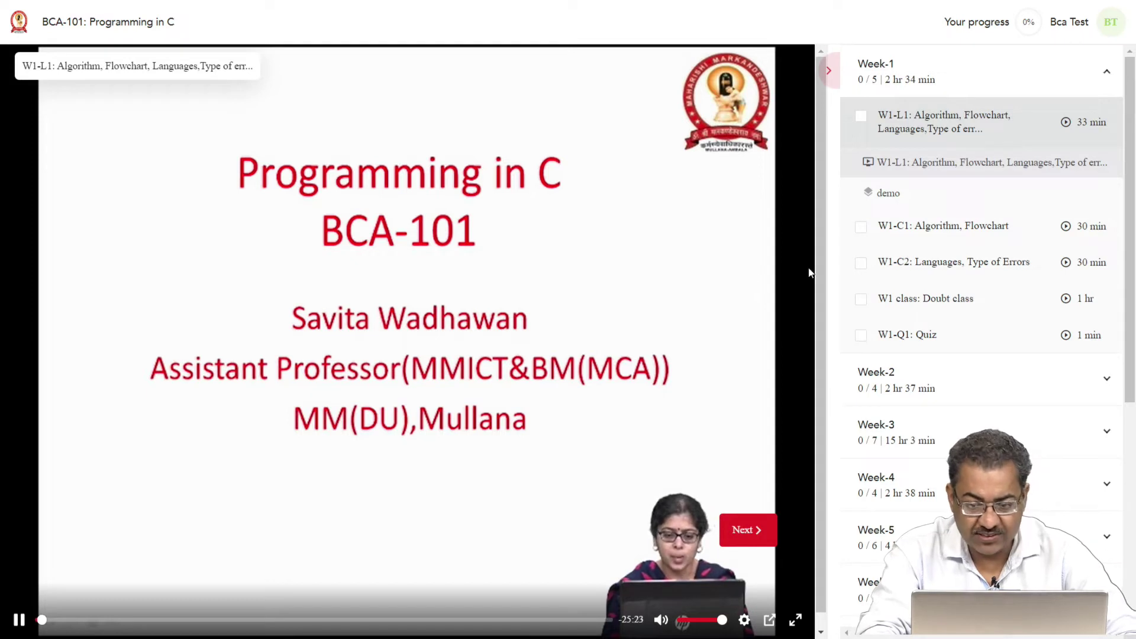
left_click(899, 227)
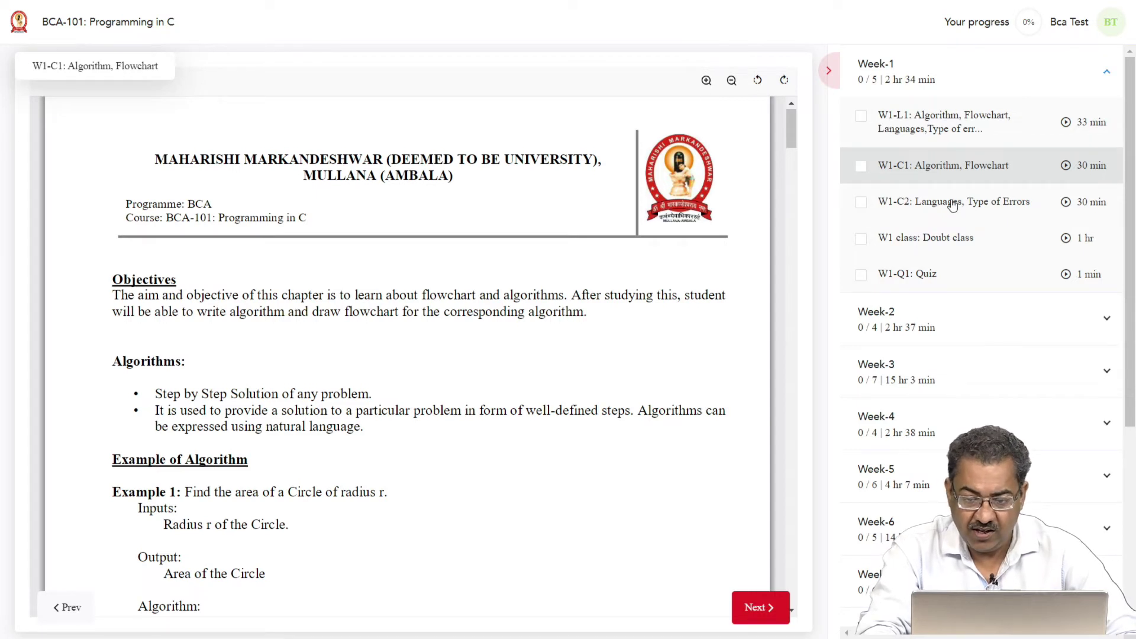
left_click(920, 215)
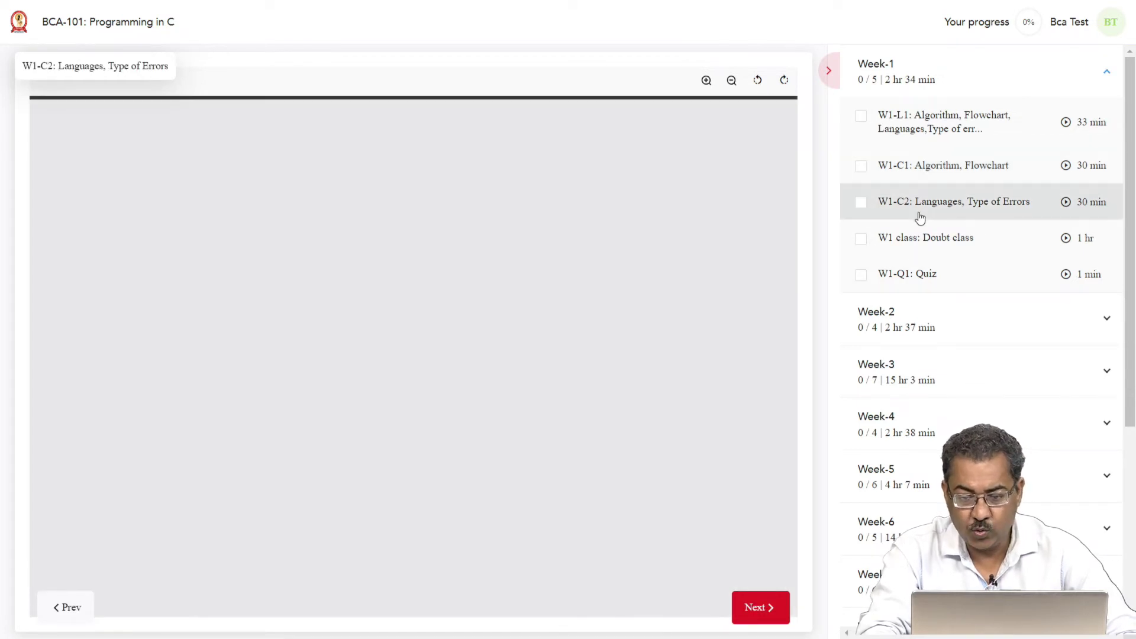
left_click(940, 239)
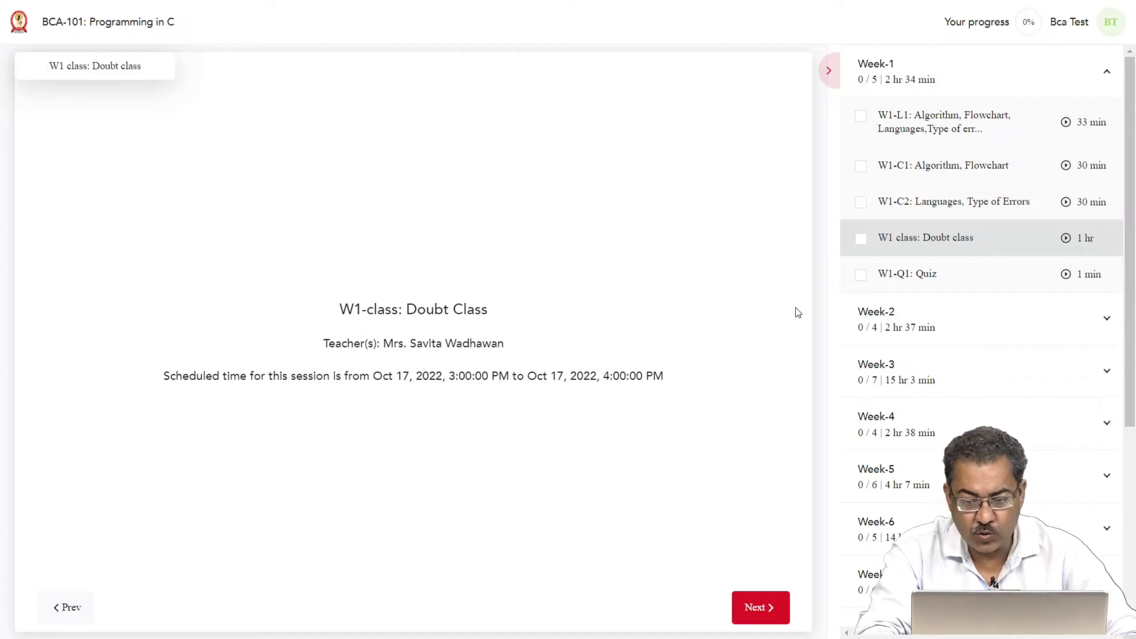
Step: Open the Week-1 quiz, expand Week 2 and play the W2-L1 lecture
left_click(913, 284)
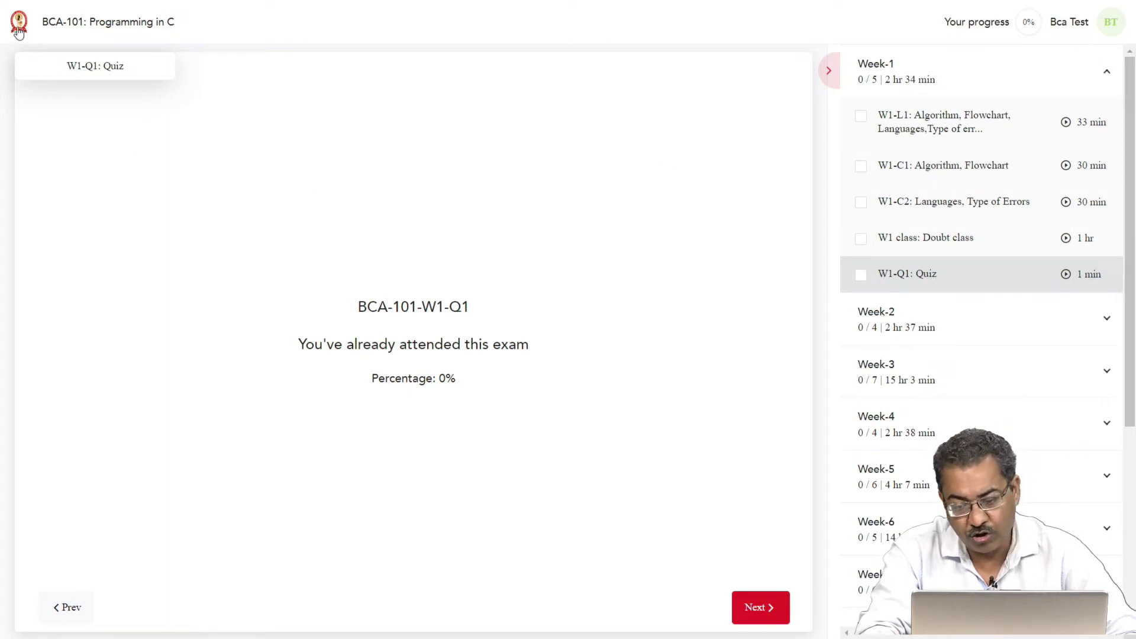
scroll(1134, 248, "down", 1)
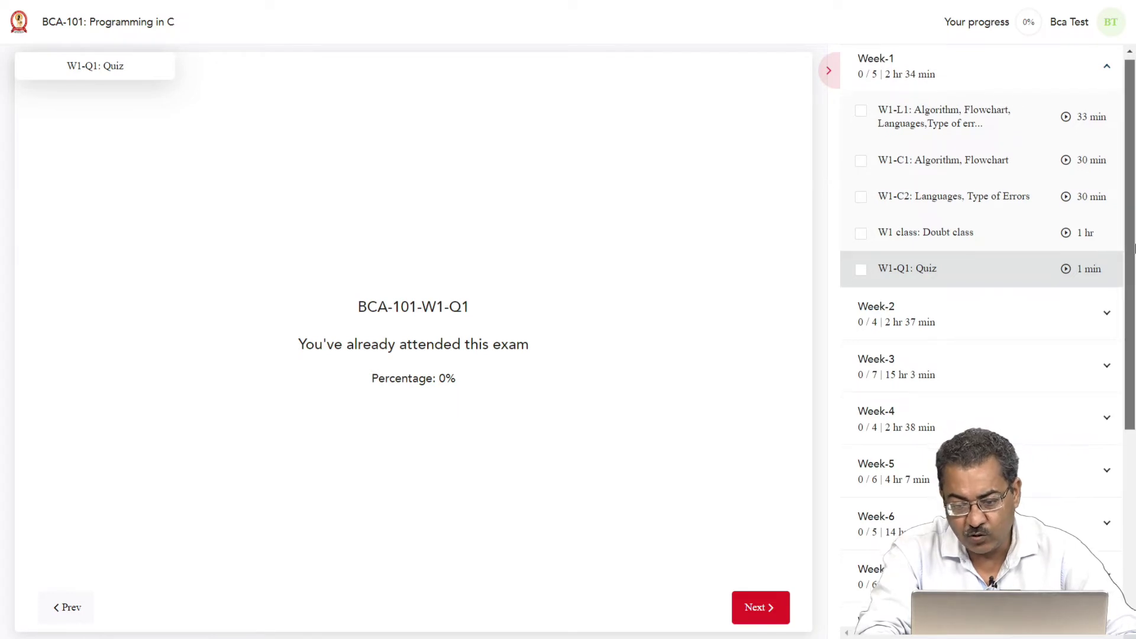
left_click(898, 272)
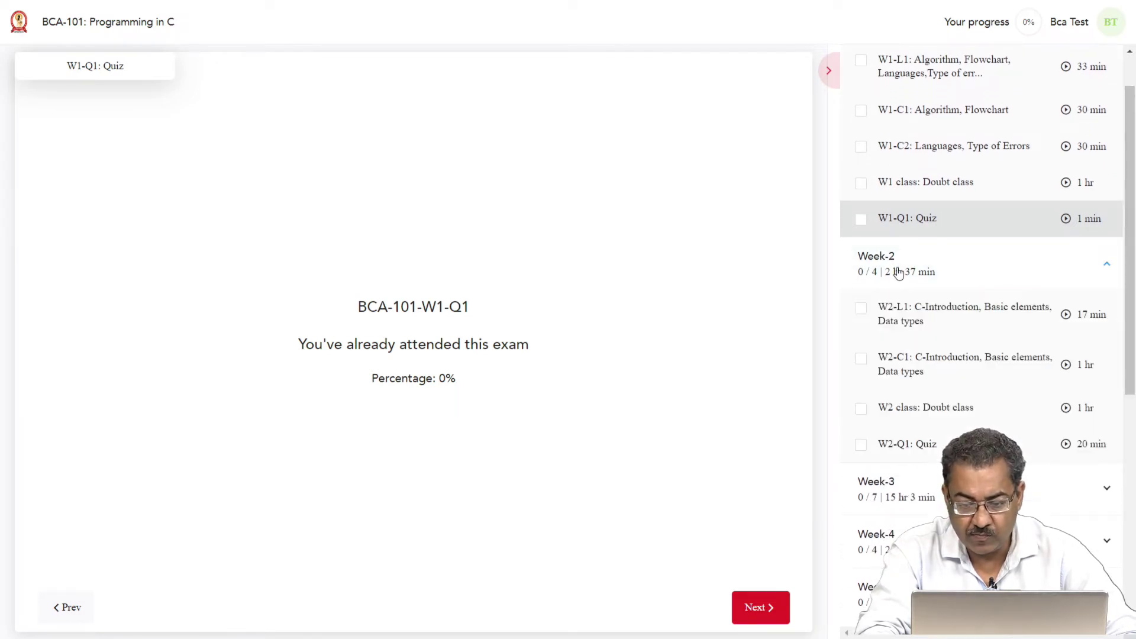
left_click(885, 323)
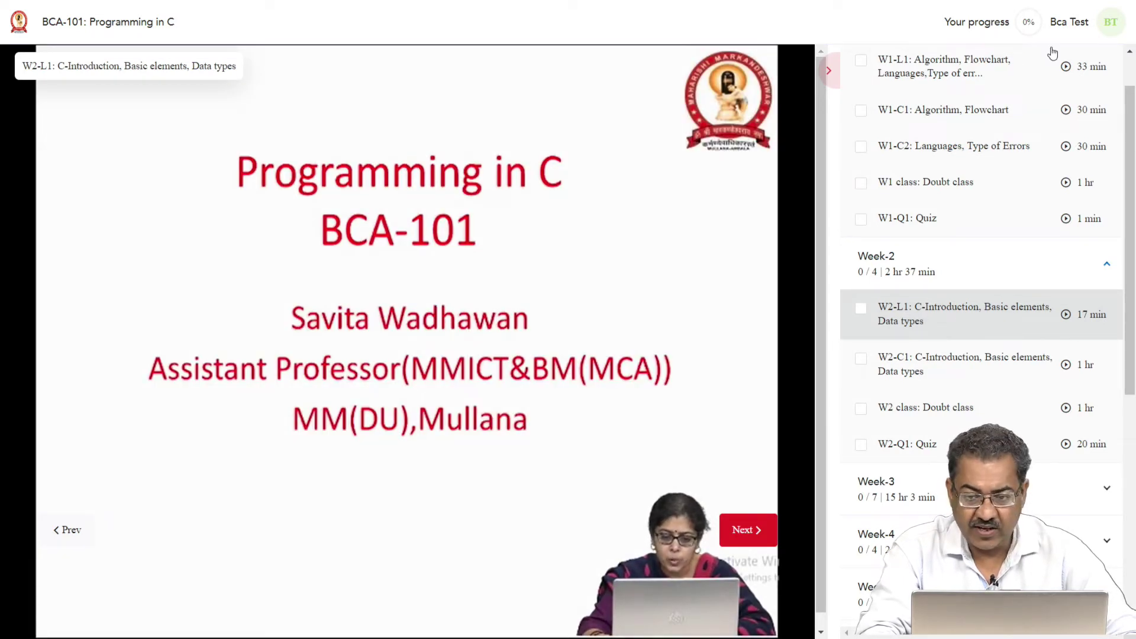
Step: View W2-C1, the W2 Doubt class and the W2-Q1 quiz, then expand Week 3
left_click(974, 369)
left_click(940, 414)
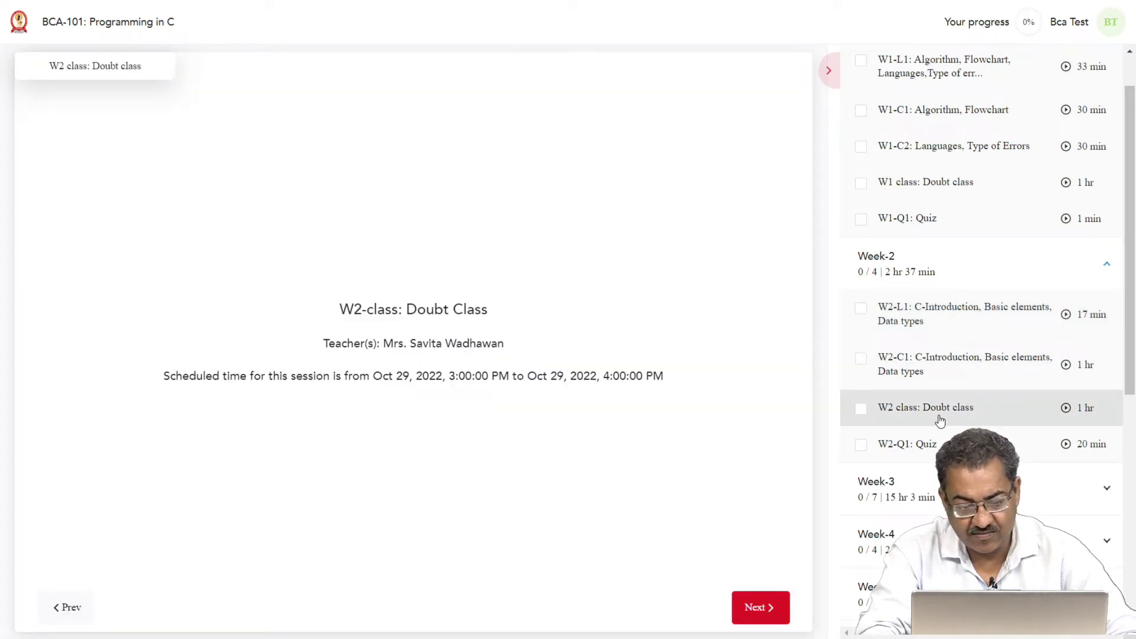
left_click(930, 450)
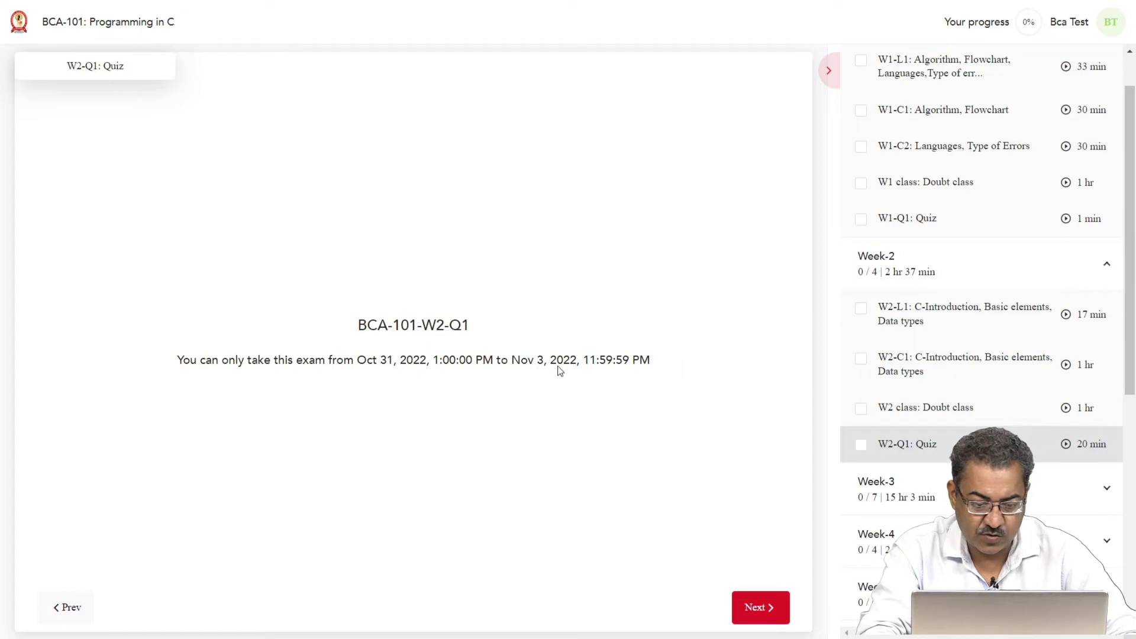
scroll(1134, 260, "down", 2)
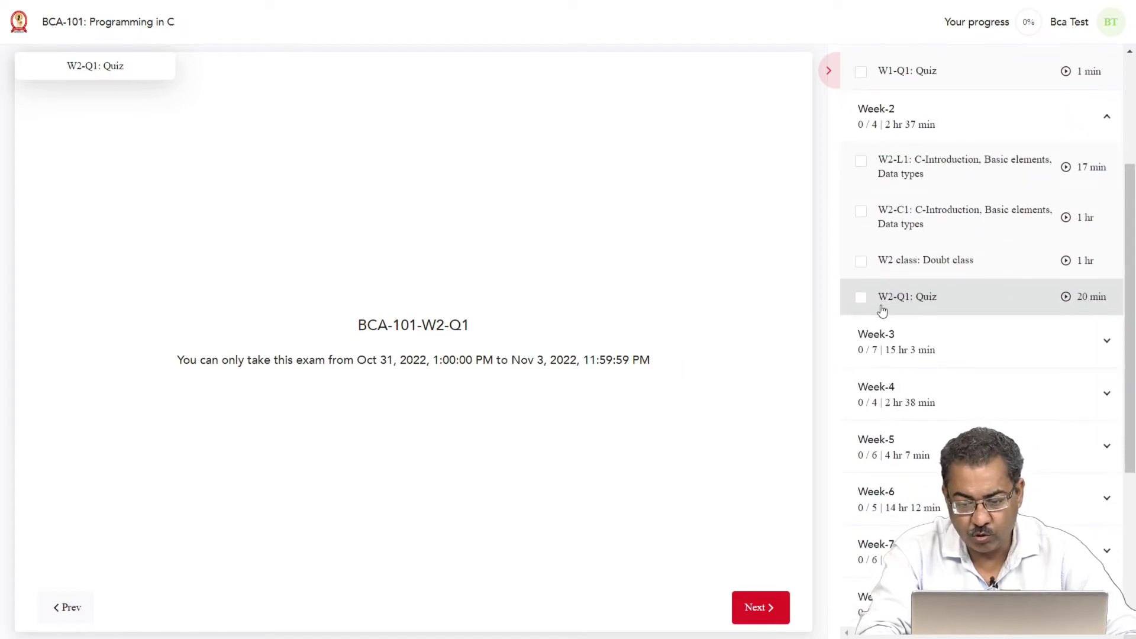
left_click(888, 354)
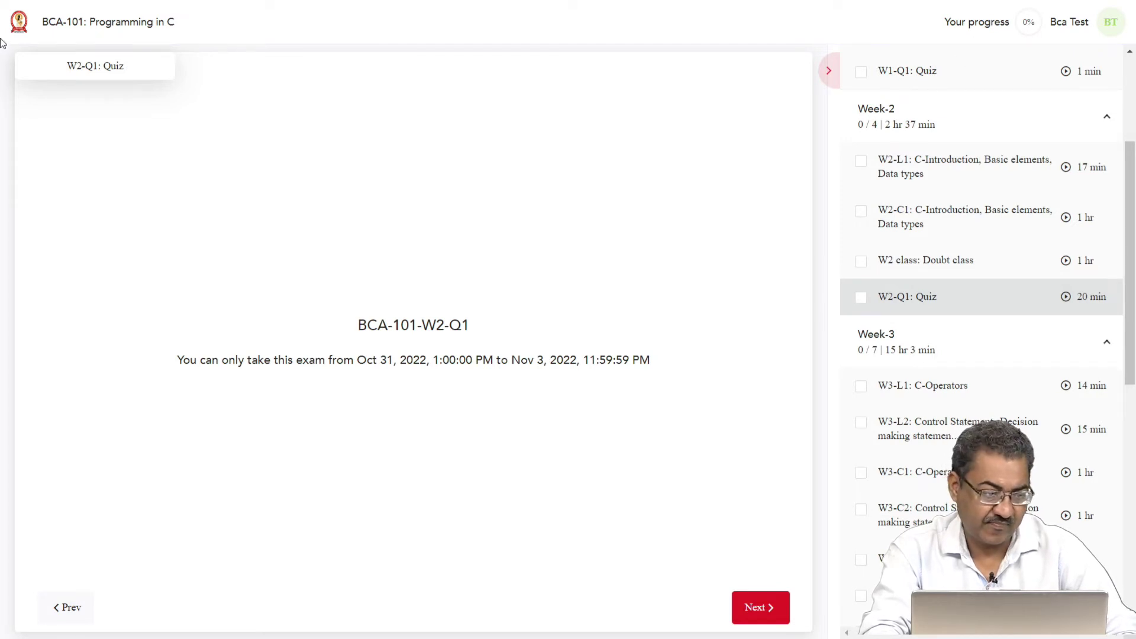
Step: Resume Programming in C copy (1) from Home and check the submitted W3-A1 assignment
left_click(20, 25)
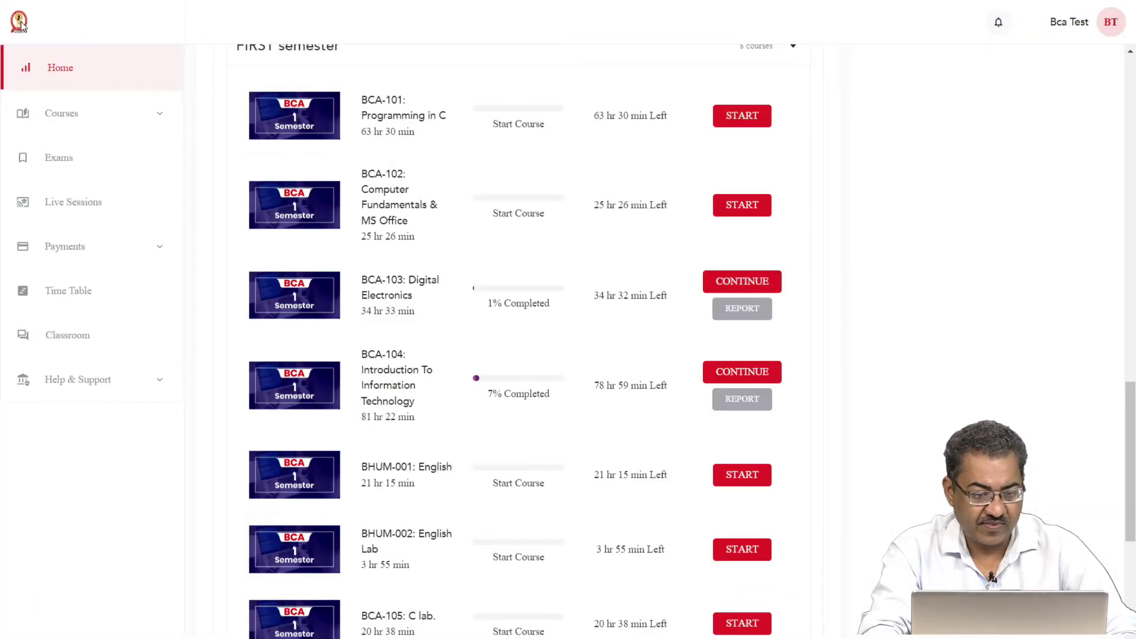
left_click_drag(1131, 401, 1112, 230)
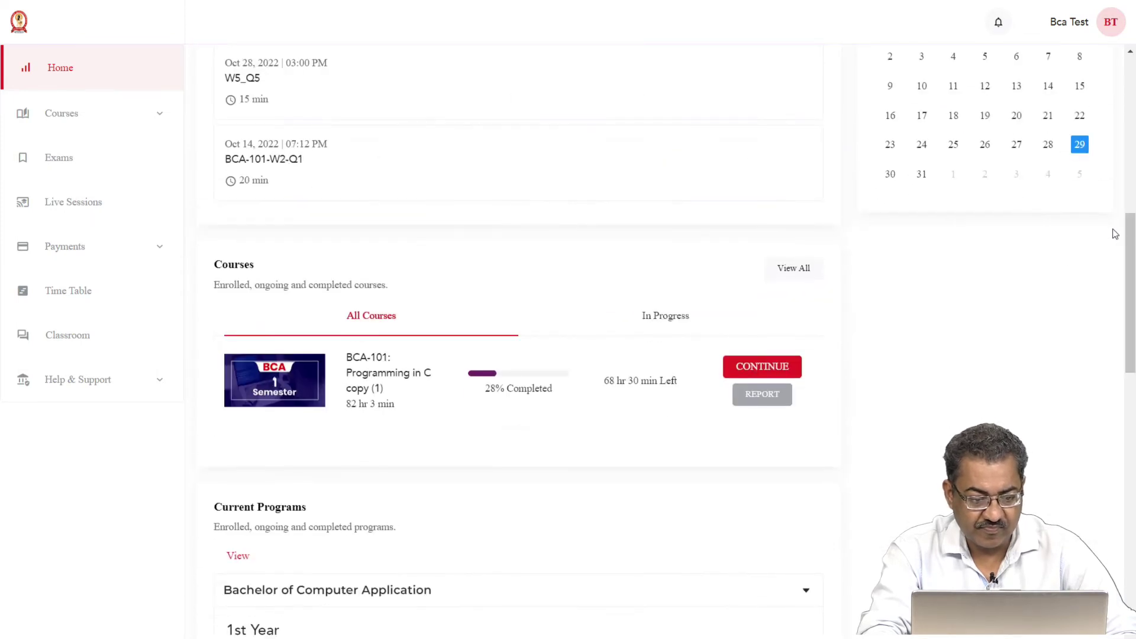
left_click(763, 366)
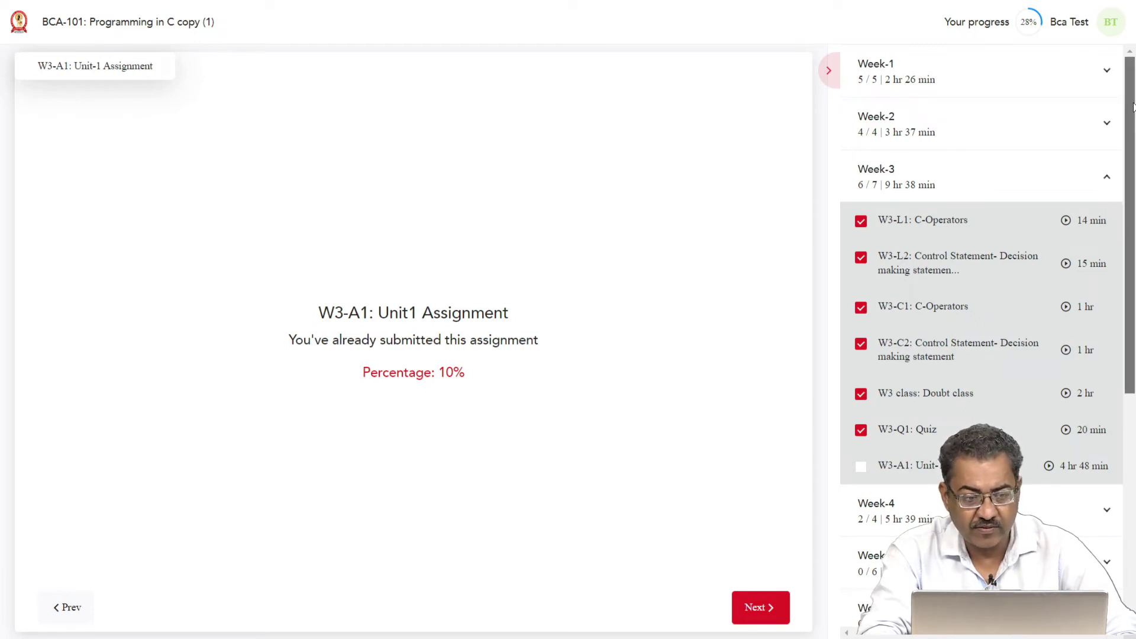
scroll(1133, 130, "down", 6)
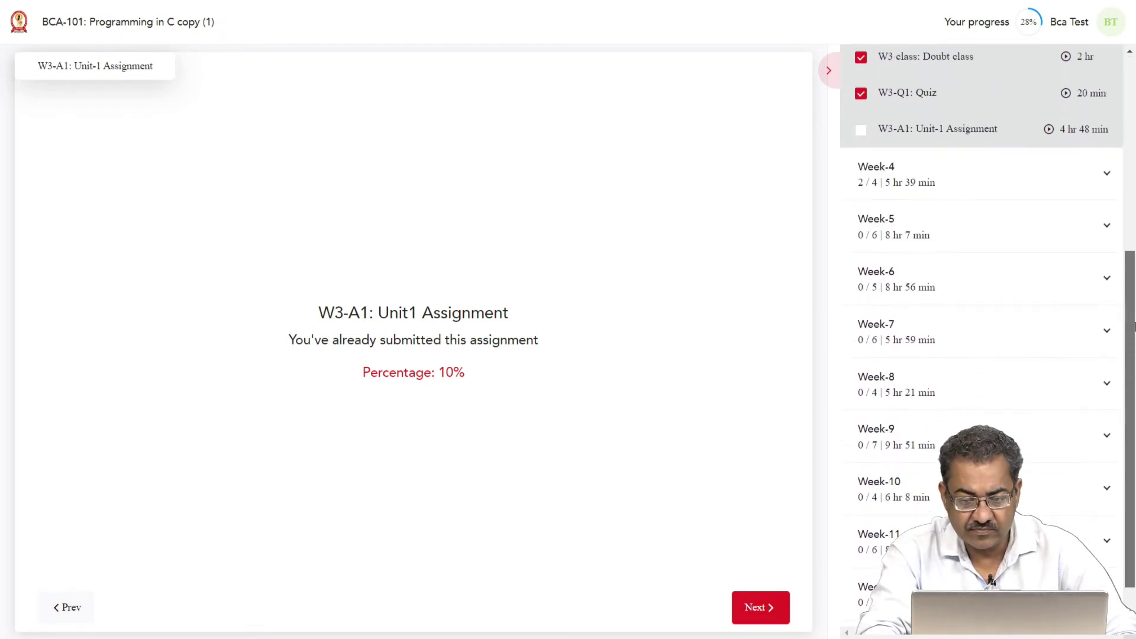
scroll(1127, 135, "up", 6)
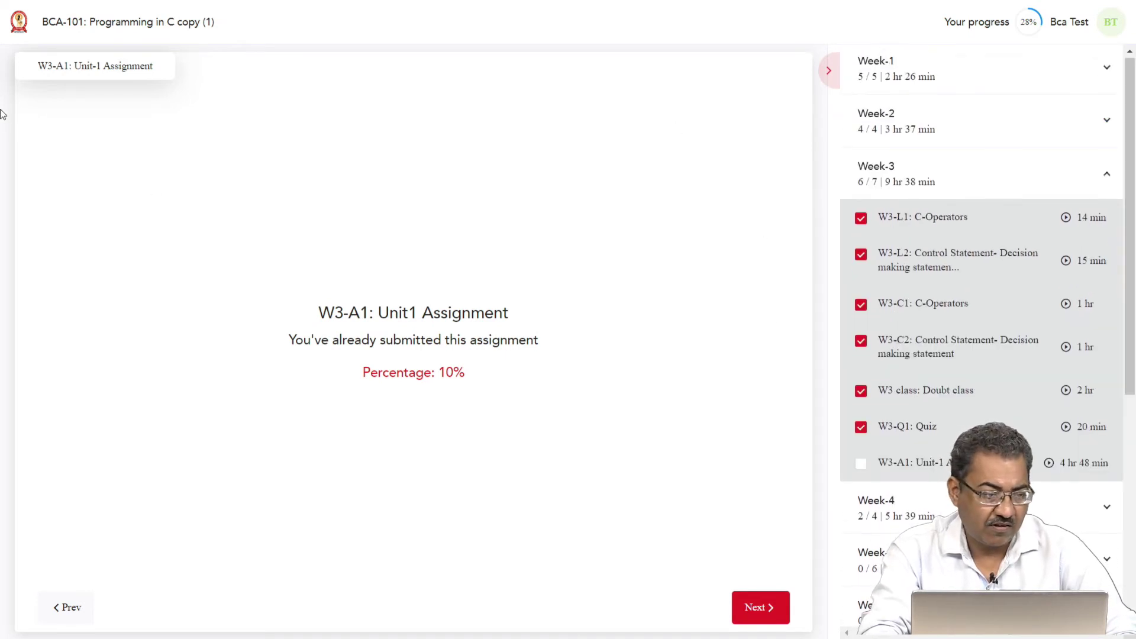
Step: Return to the Home dashboard and scroll back to the top
left_click(22, 31)
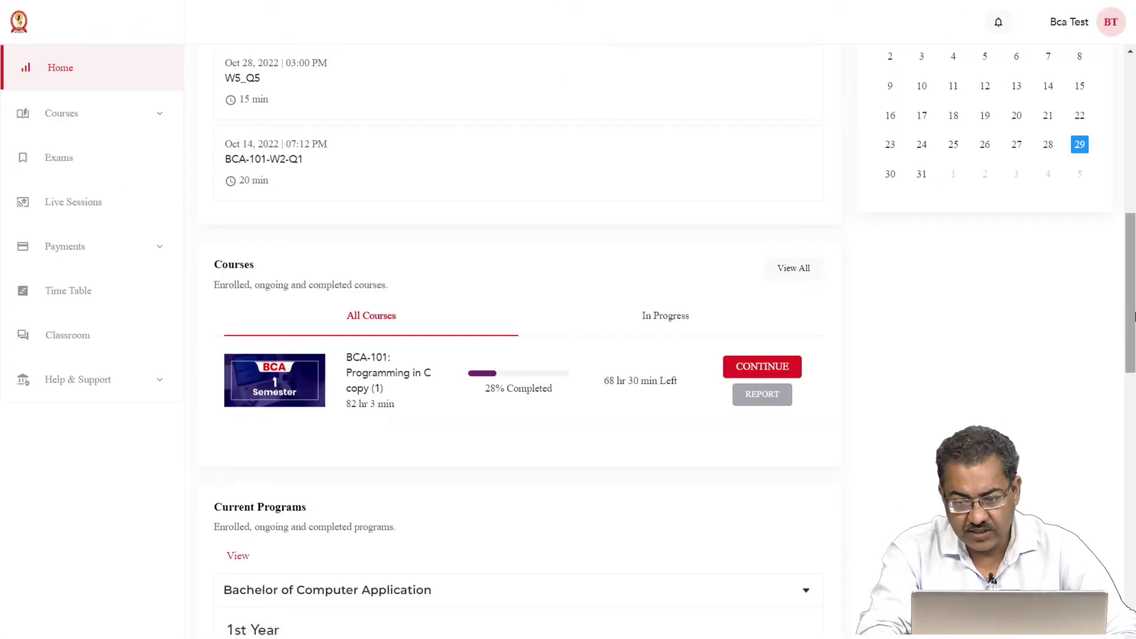
scroll(1134, 209, "up", 5)
left_click_drag(1134, 208, 1133, 118)
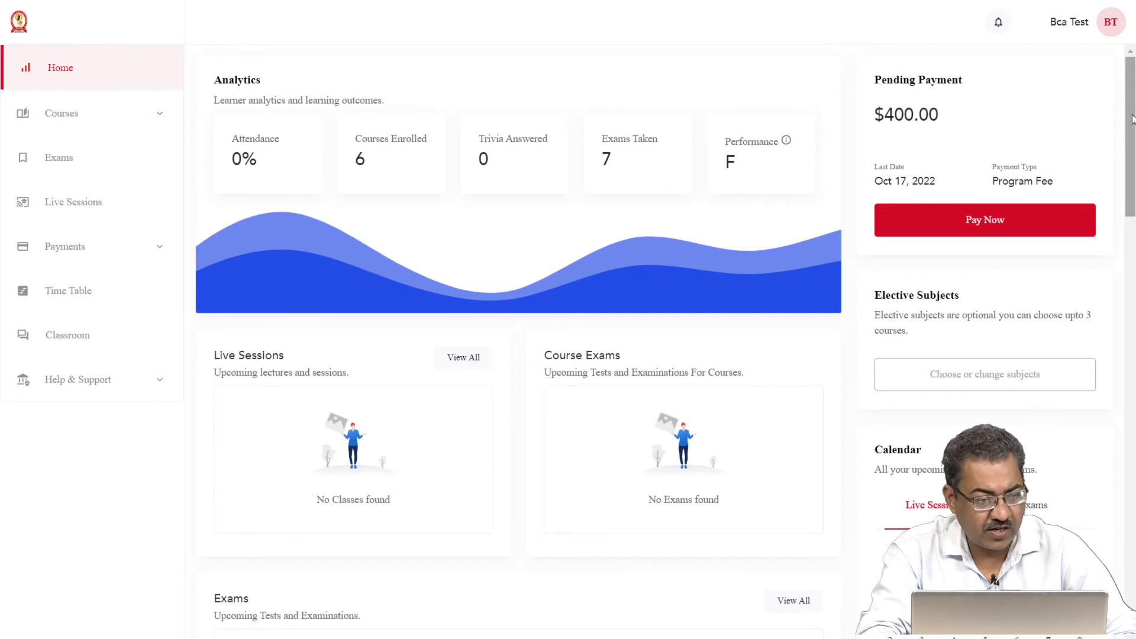
Step: Open Courses > Courses and scroll the list, showing BCA-103 at 1% and copy (1) at 28%
left_click(65, 118)
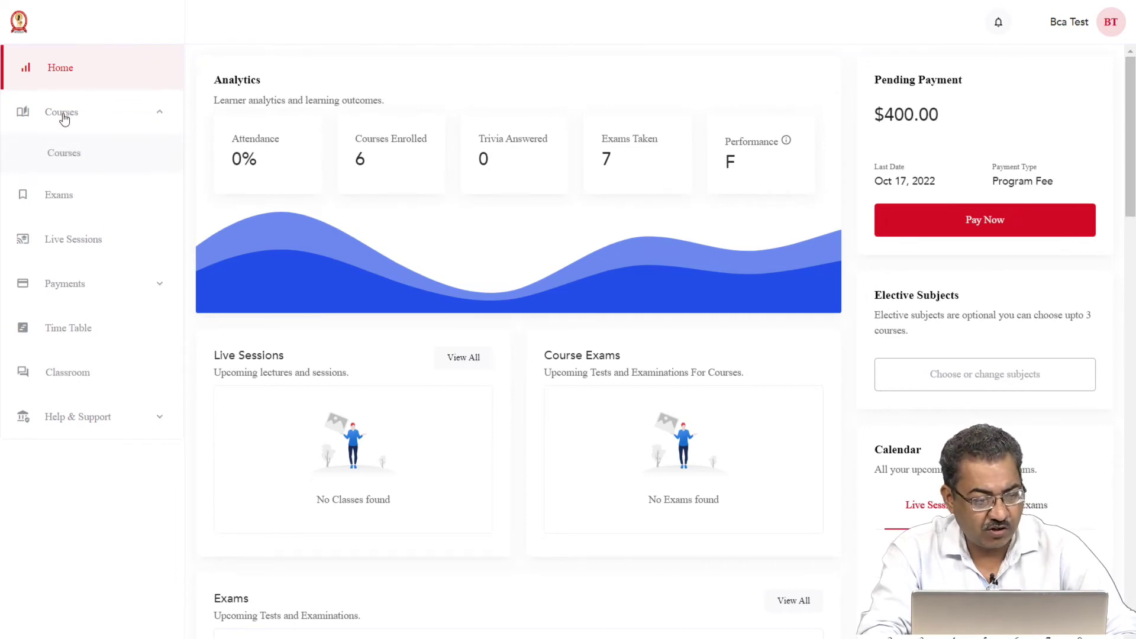
left_click(74, 157)
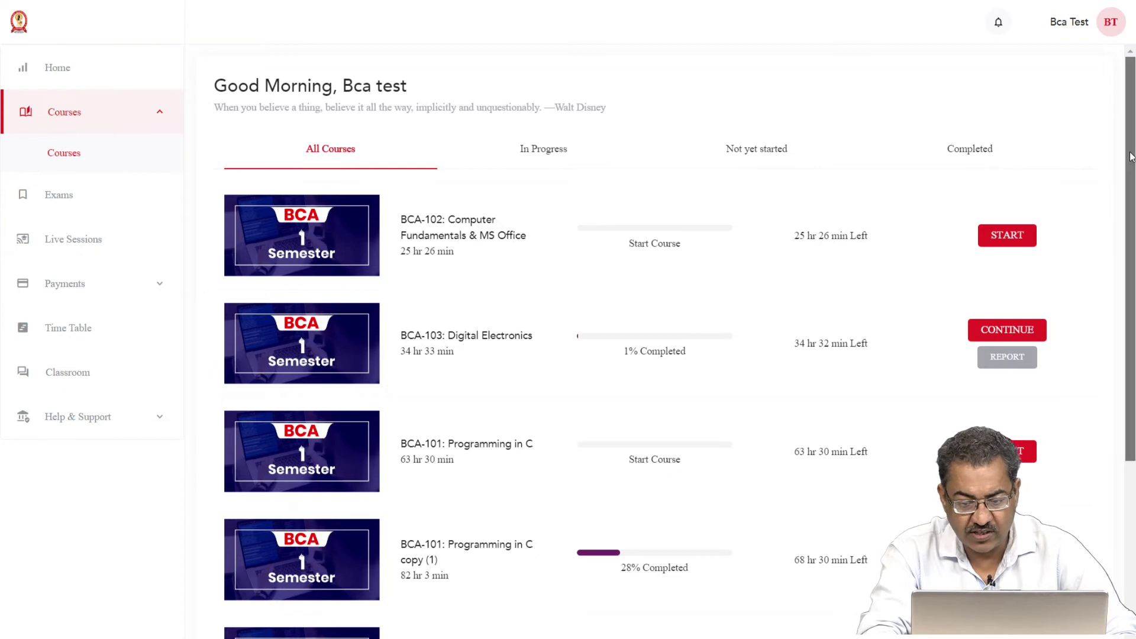
scroll(1133, 267, "down", 4)
left_click_drag(1135, 314, 1131, 135)
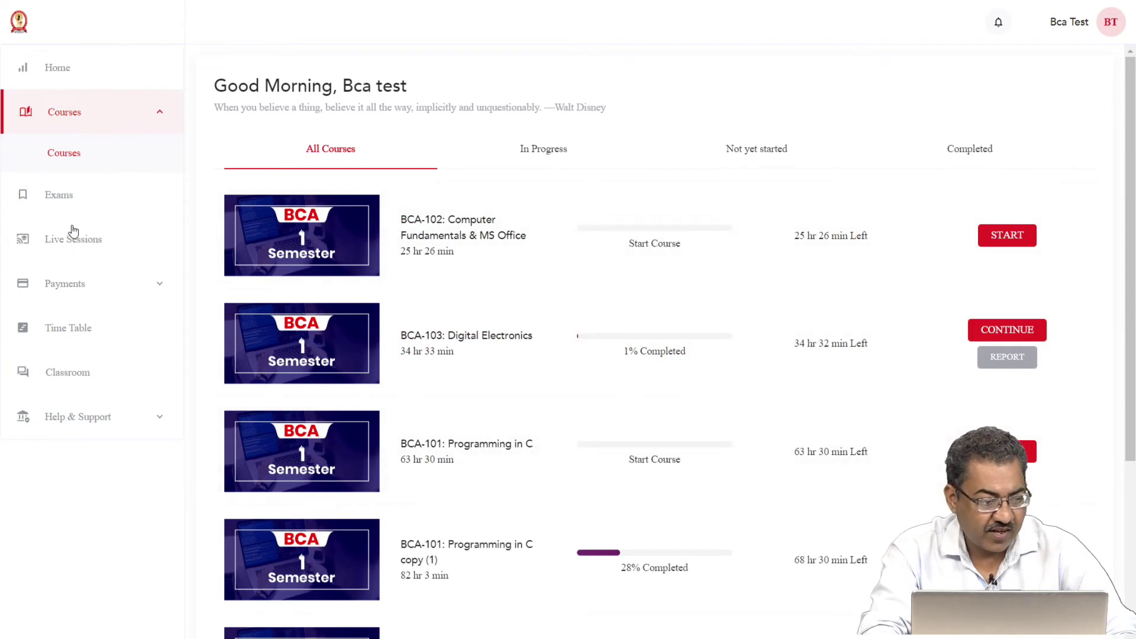
Step: Look over the Exams list, then check Live Sessions' Upcoming and Completed tabs, both empty
left_click(68, 199)
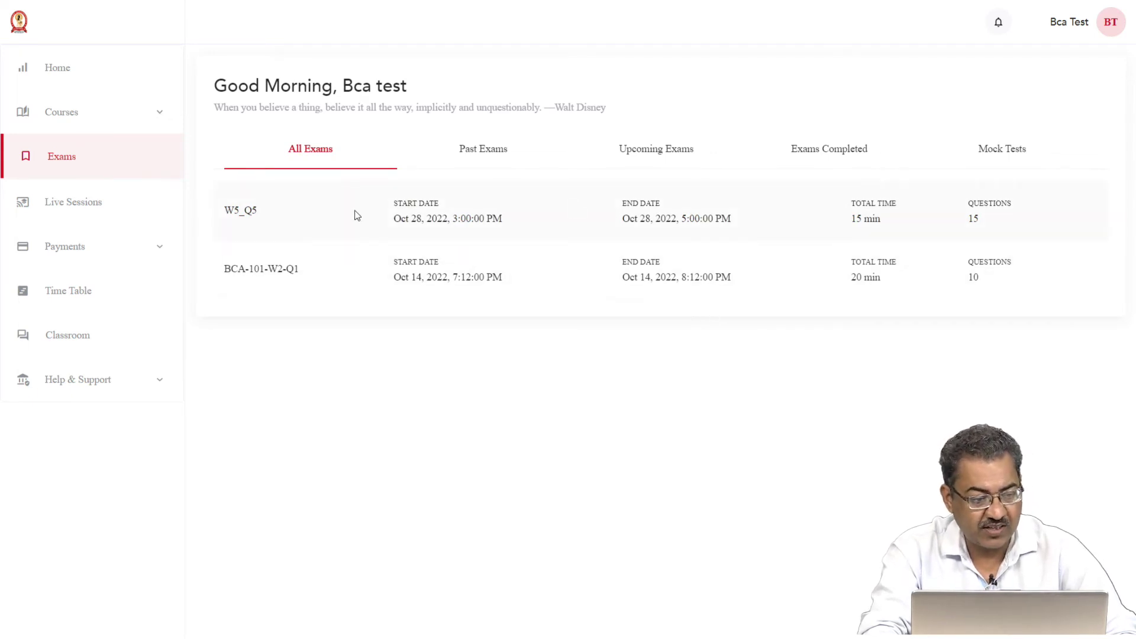
left_click(88, 204)
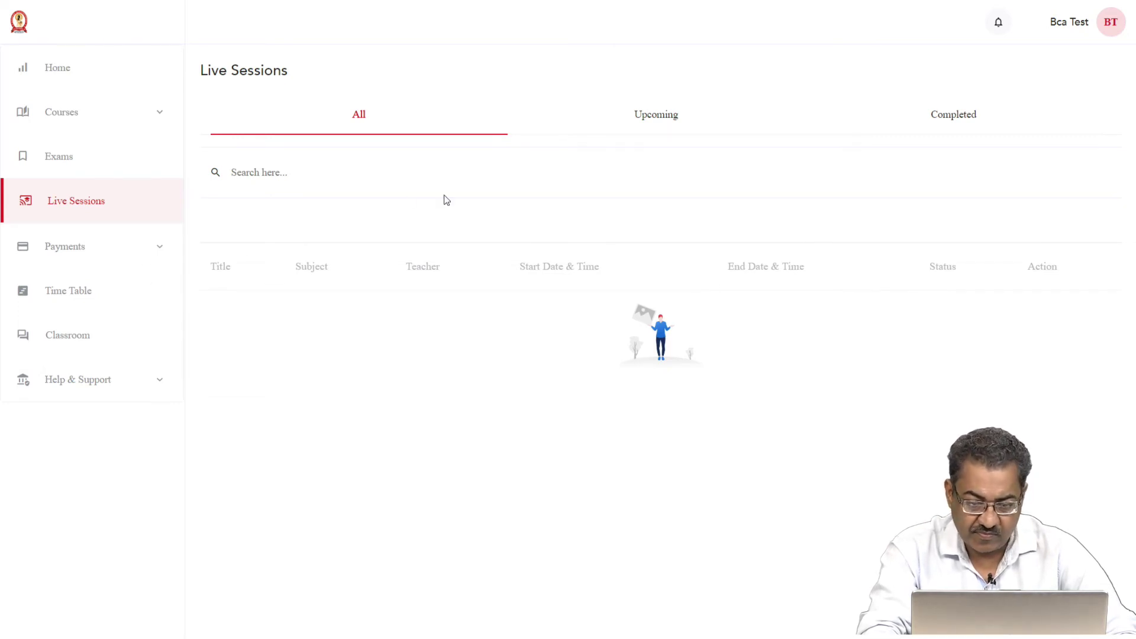
left_click(651, 118)
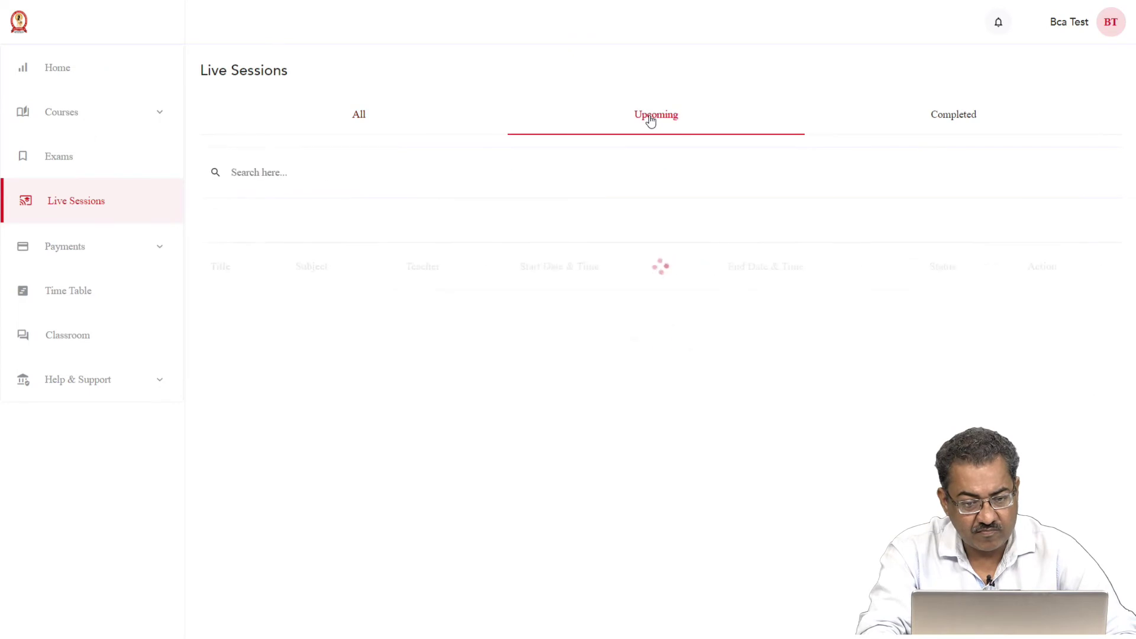
left_click(958, 117)
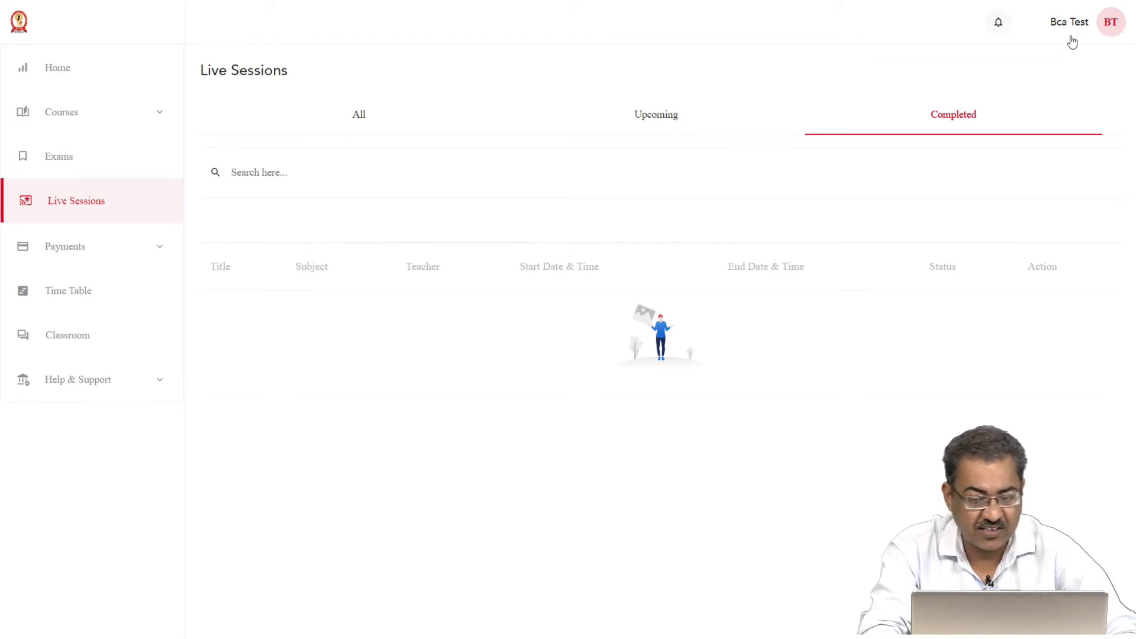
Step: Open Payments > Payments, where the table reads 'No payments found'
left_click(81, 256)
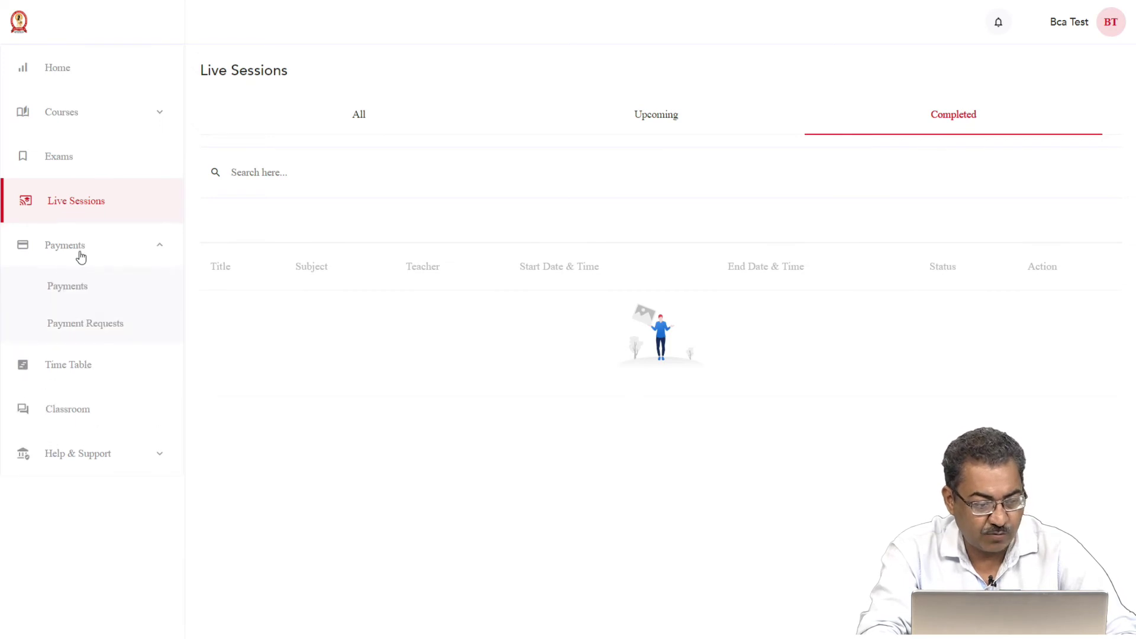
left_click(73, 291)
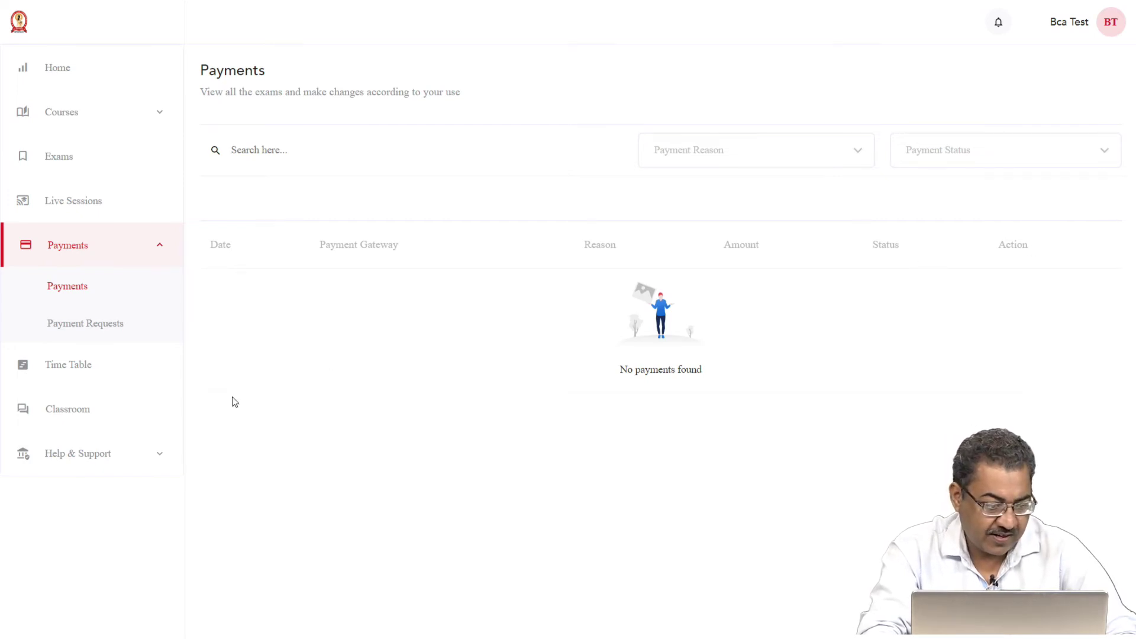
Step: Open the Time Table and filter it to Exams only, showing Bca-101-w2-q1 on October 14
left_click(92, 378)
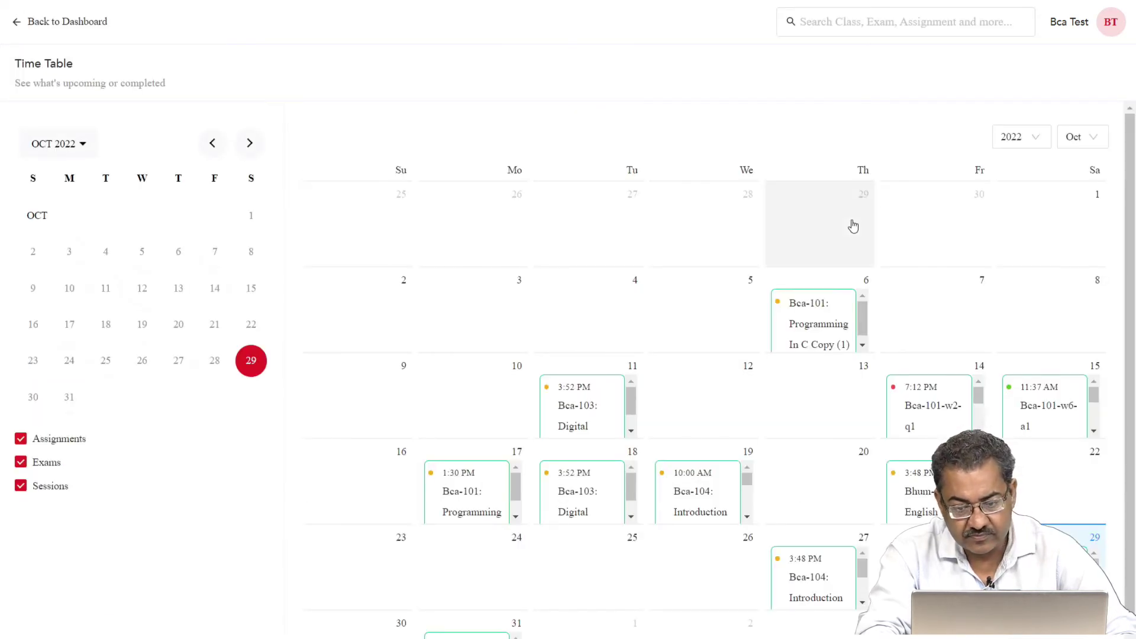
scroll(1134, 138, "down", 1)
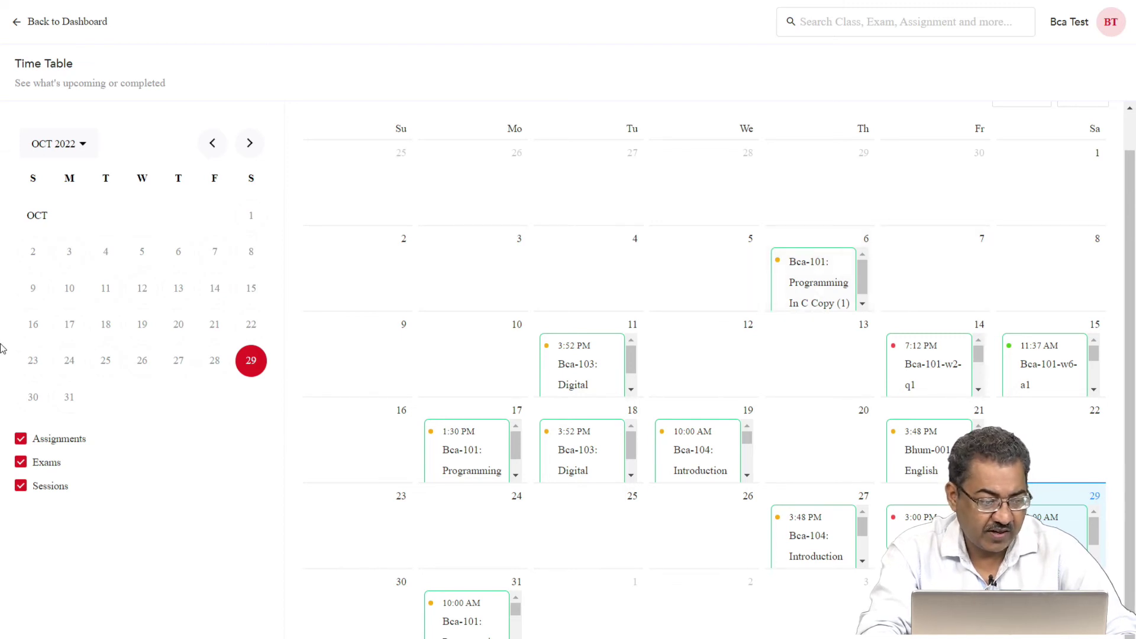
left_click(21, 440)
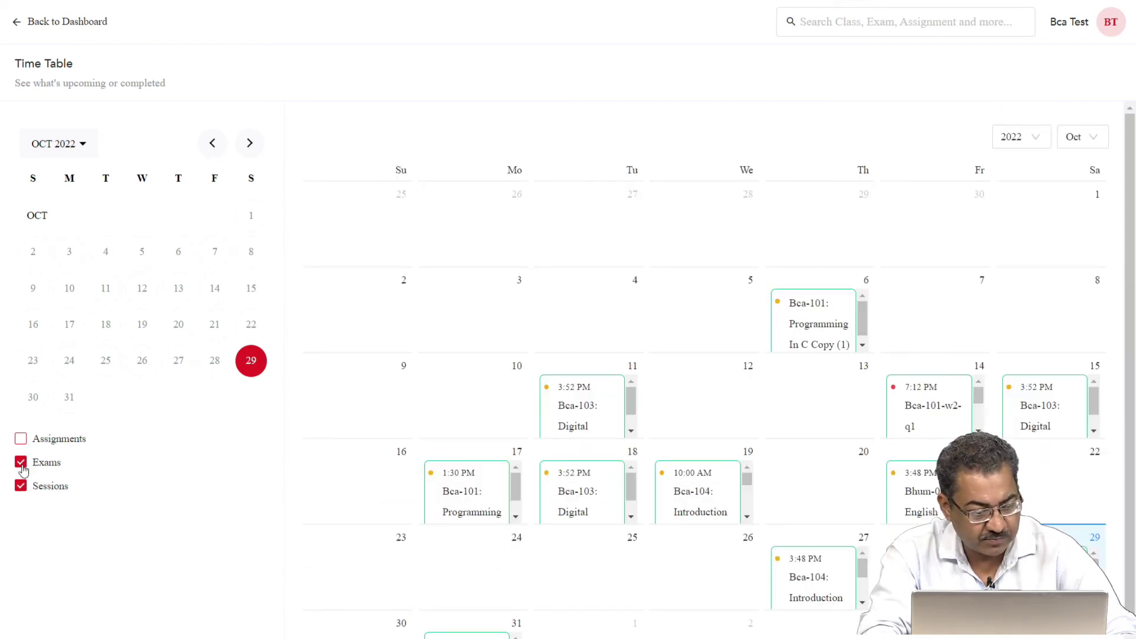
left_click(21, 463)
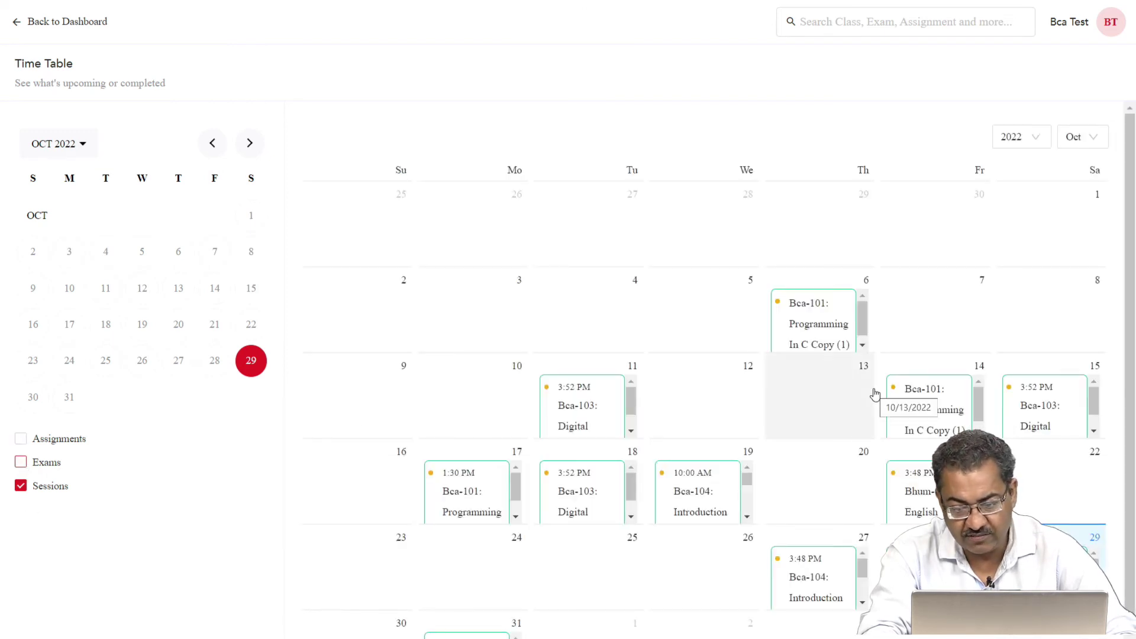
left_click(22, 487)
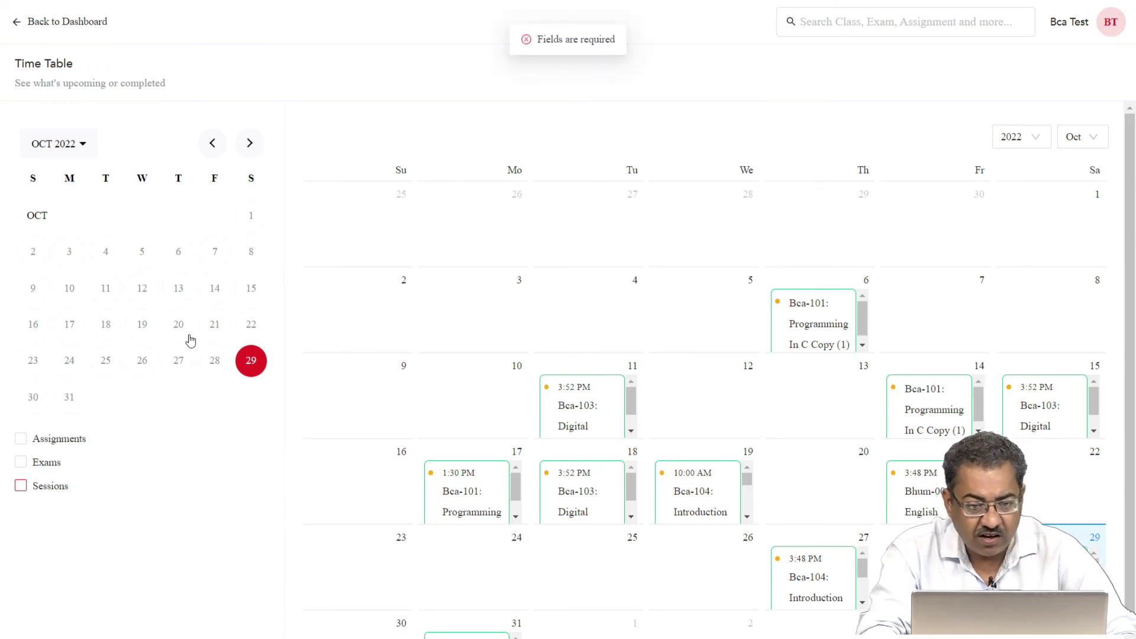
left_click(21, 461)
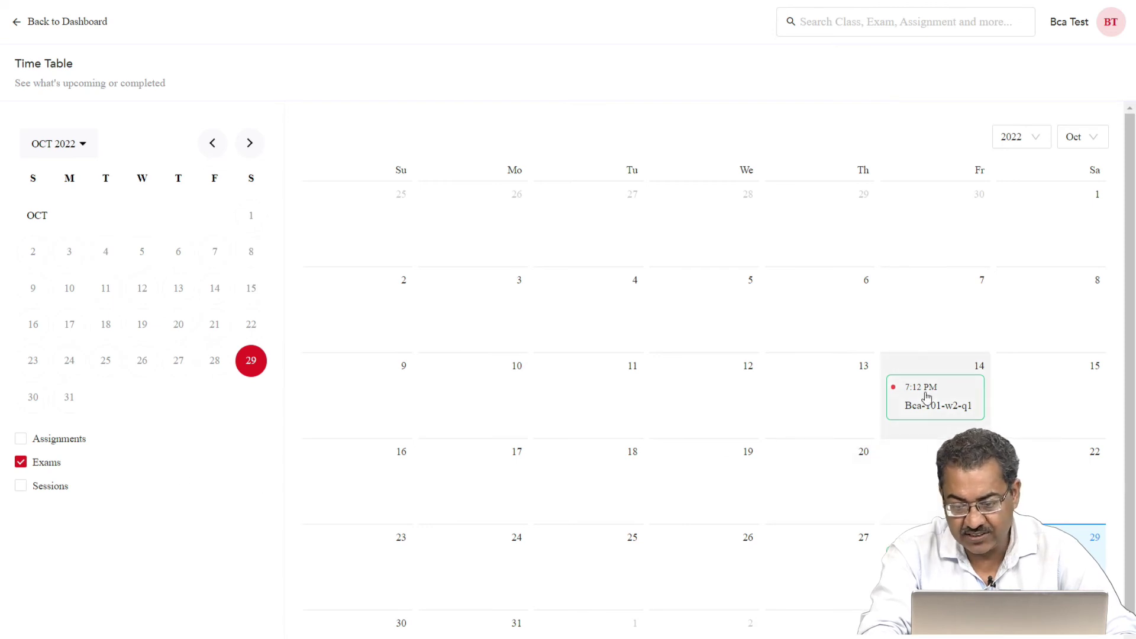
Step: Switch the Time Table filter to Sessions only, showing October classes like Bca-103 Digital at 3:52 PM
scroll(971, 367, "down", 1)
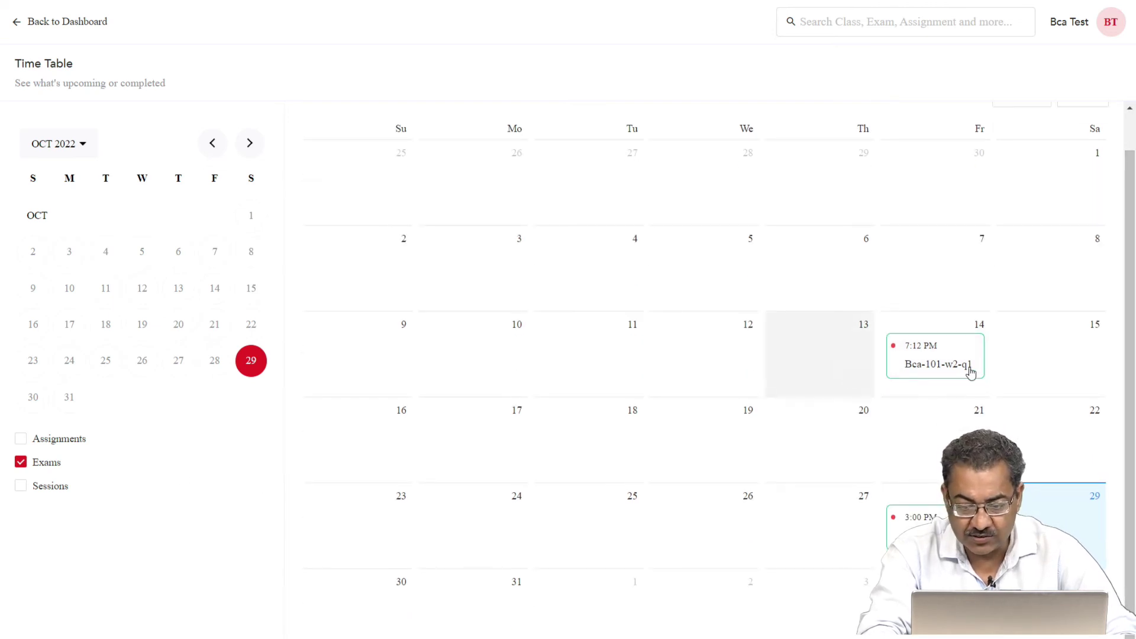
left_click_drag(1133, 337, 1132, 273)
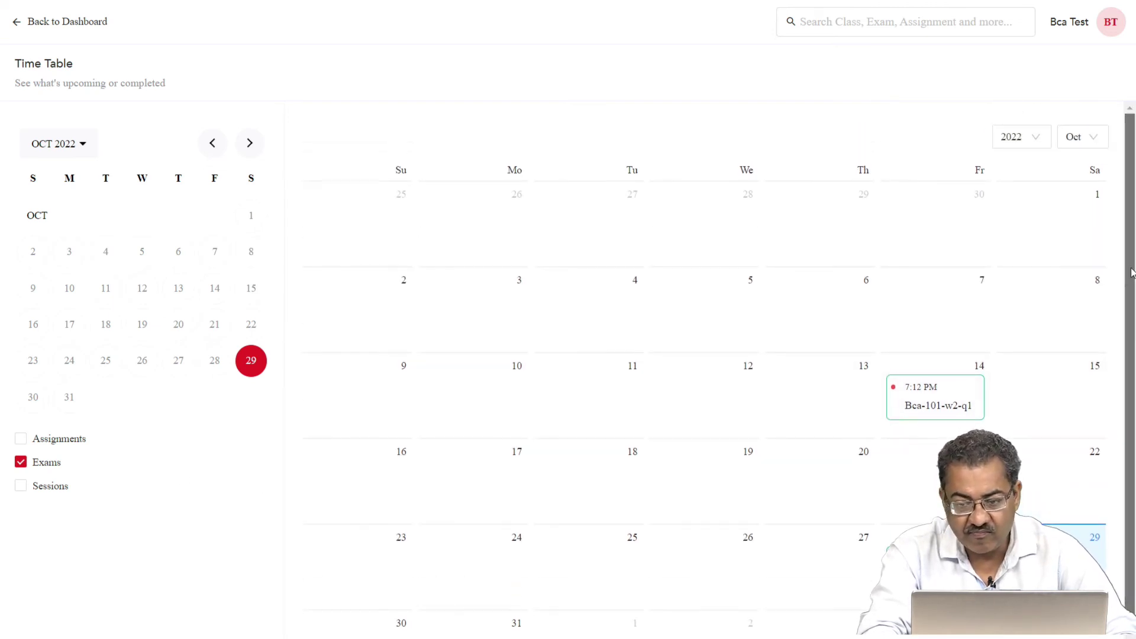
scroll(1131, 272, "down", 1)
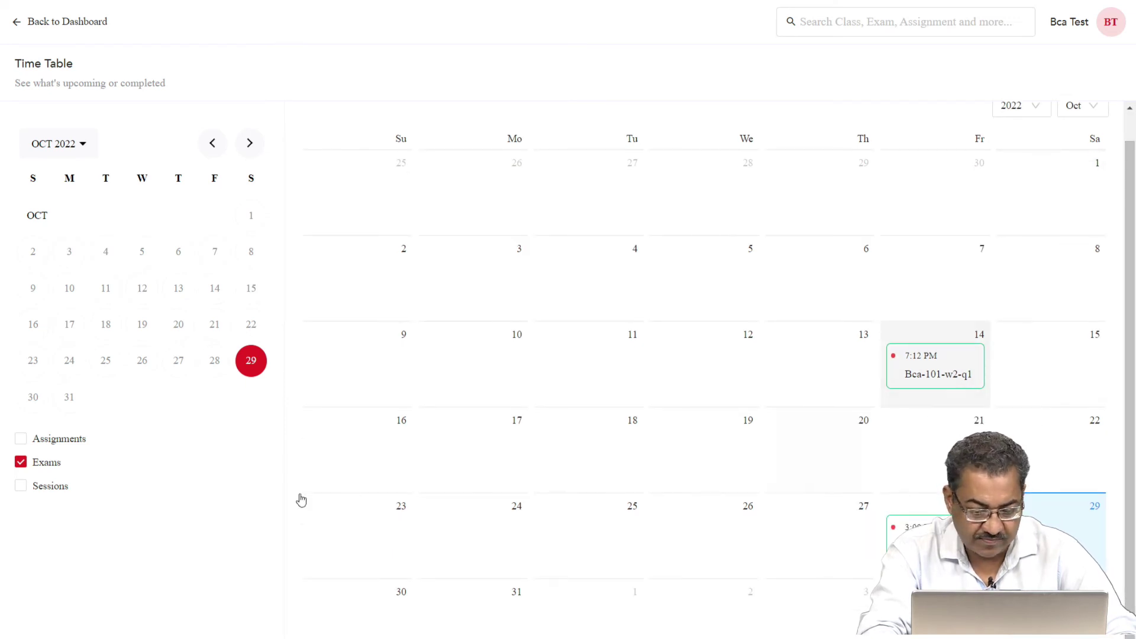
left_click(22, 467)
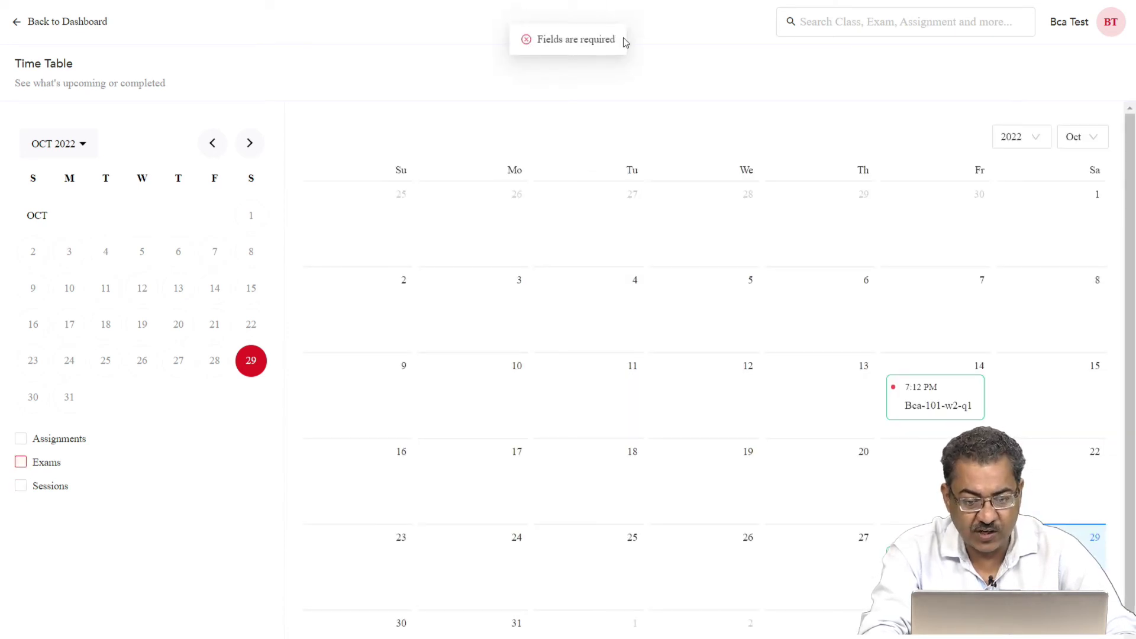
left_click(22, 440)
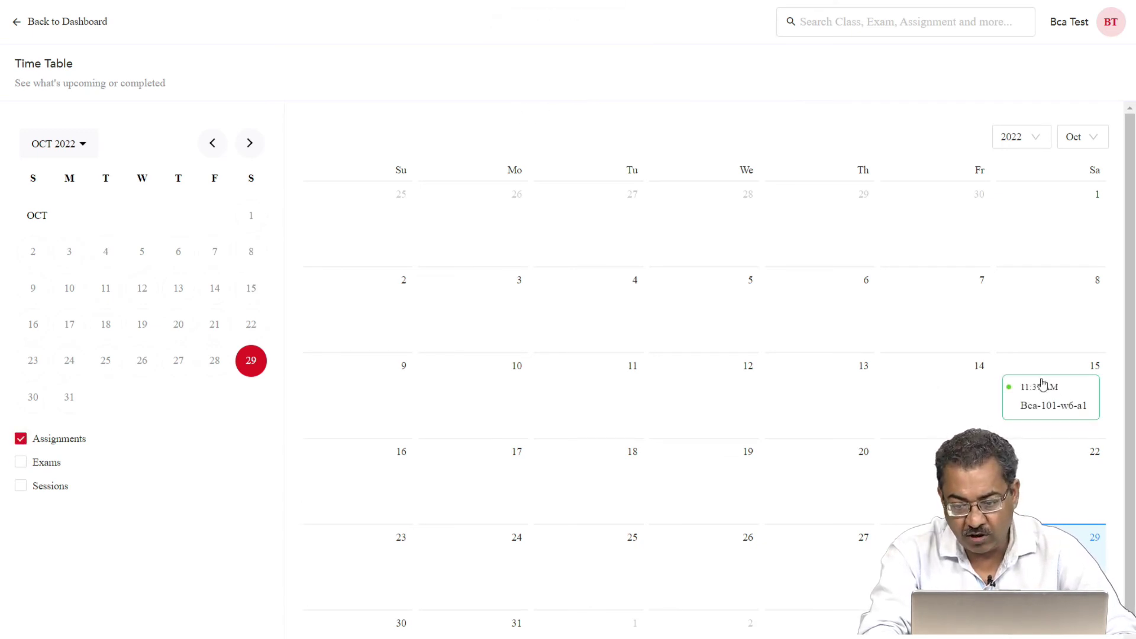
scroll(1047, 378, "down", 1)
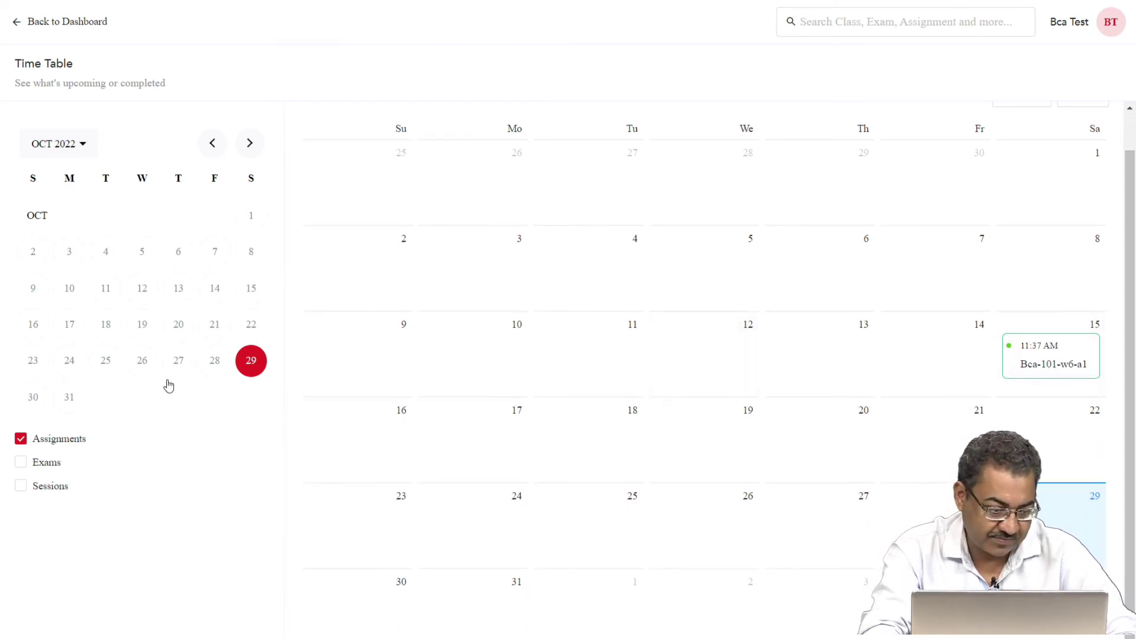
left_click(20, 489)
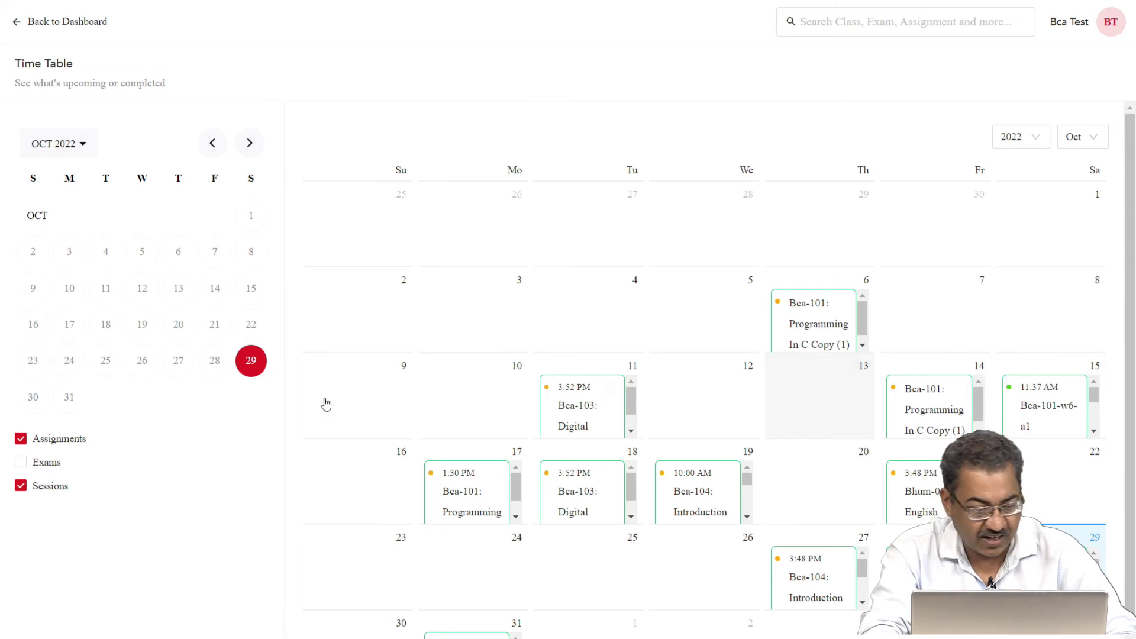
left_click(20, 439)
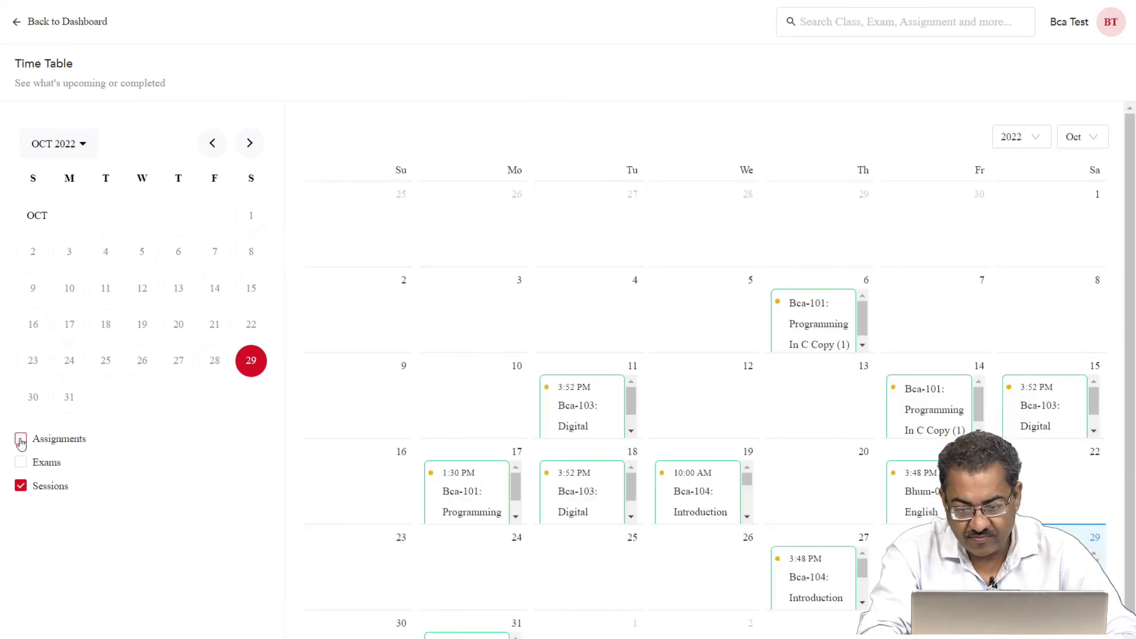
left_click_drag(1134, 305, 1134, 342)
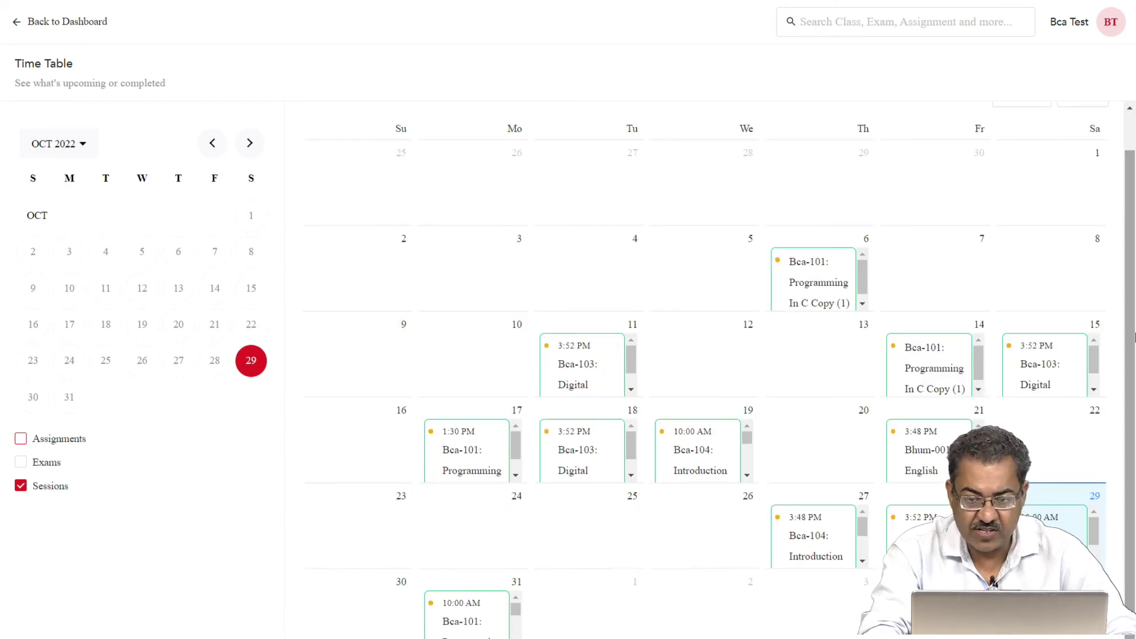
Step: Go back to the dashboard and enter the Bca-2022-7-a classroom stream
left_click(27, 27)
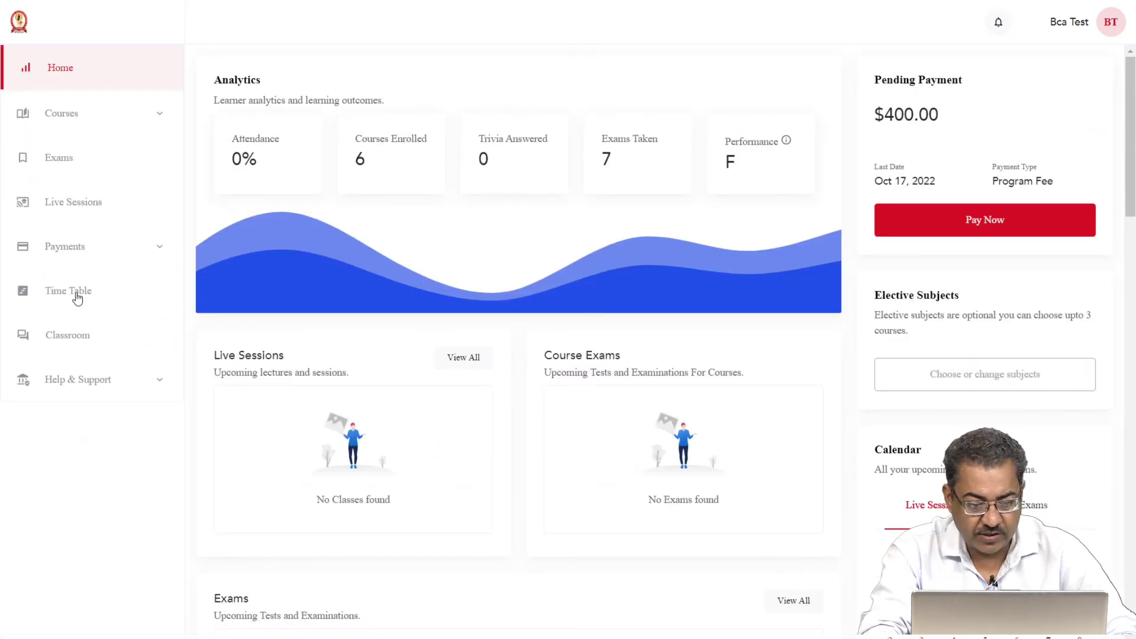
left_click(75, 340)
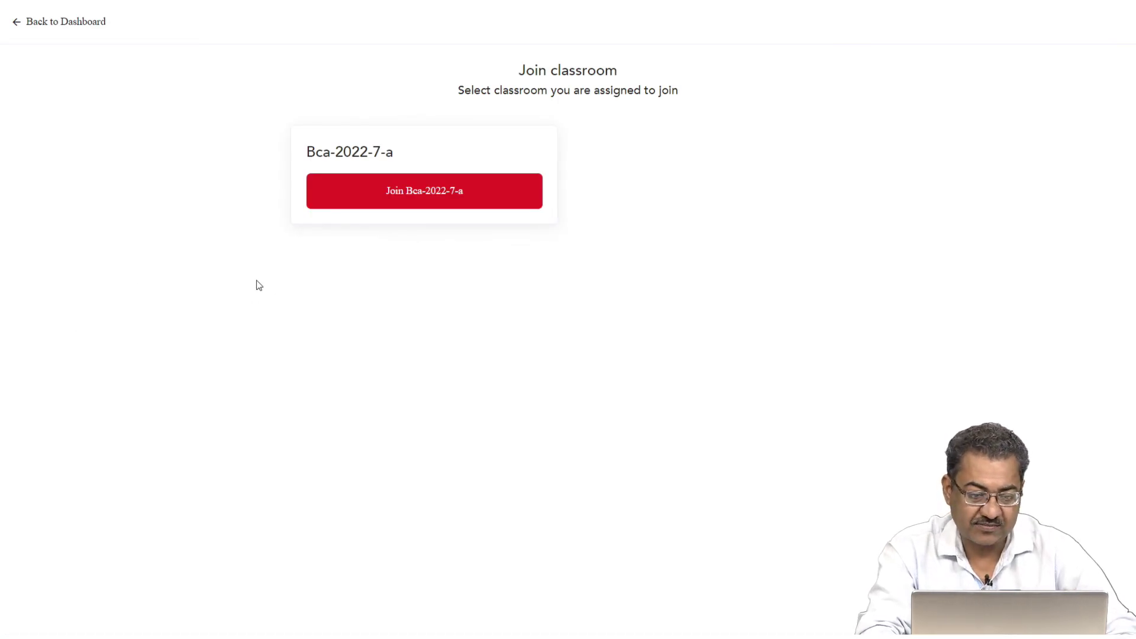
left_click(439, 200)
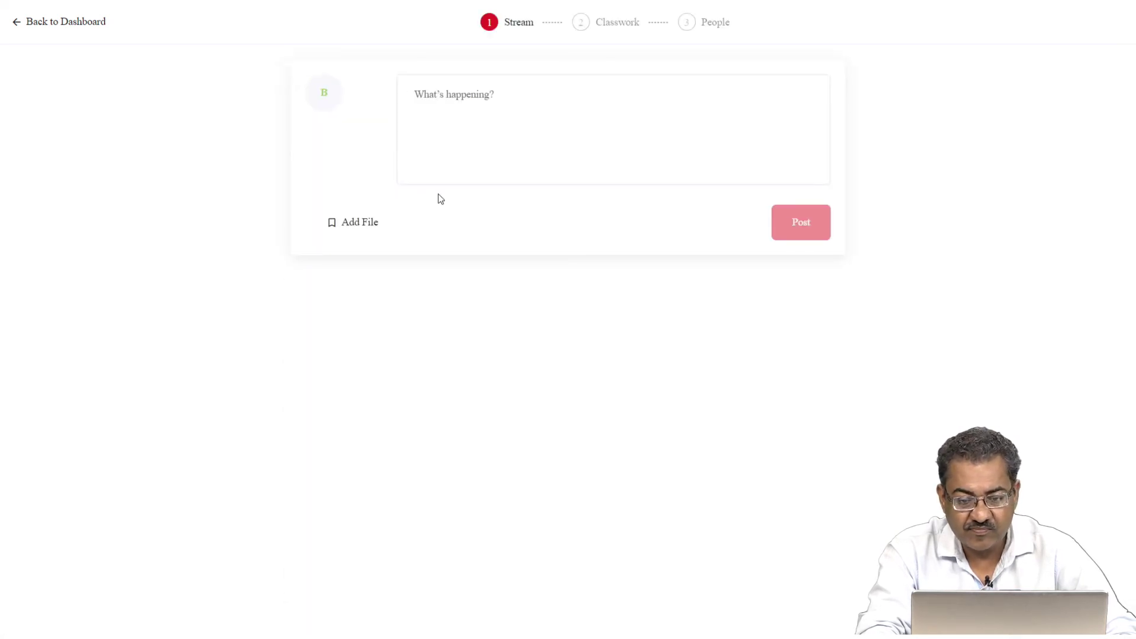
left_click(503, 114)
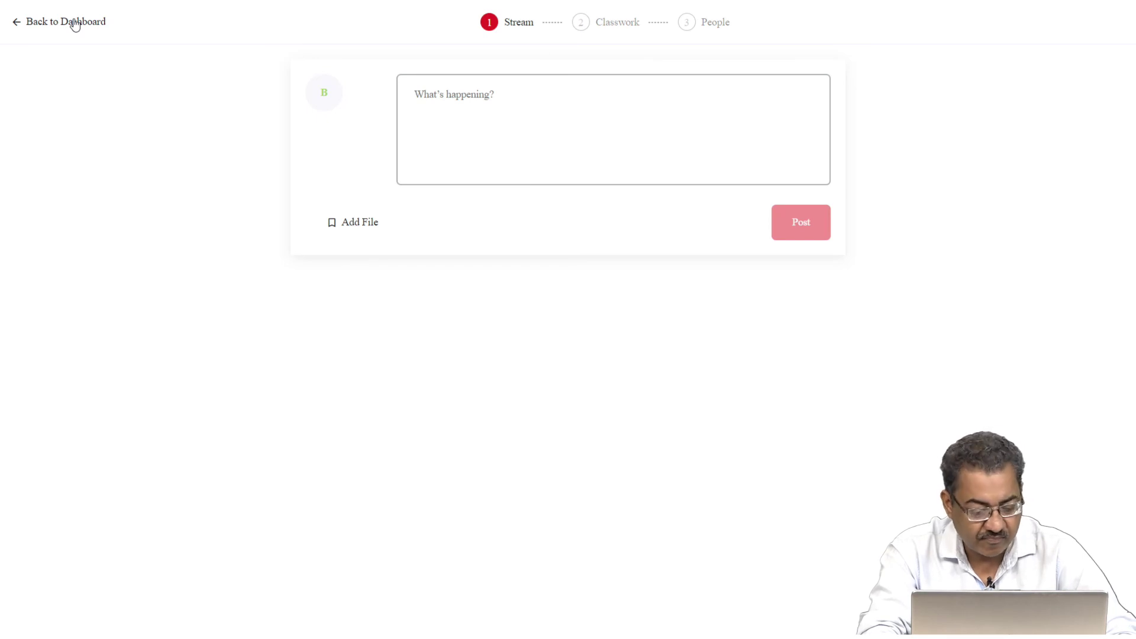
Step: Leave the classroom for the dashboard and reopen the Classroom section's Join page
left_click(75, 24)
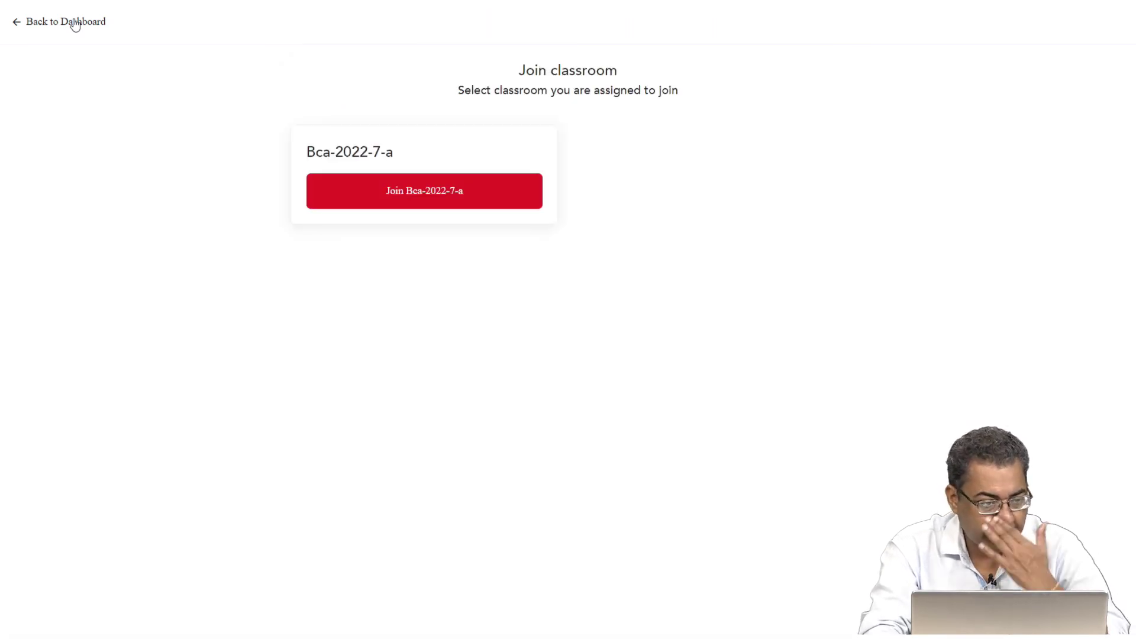
left_click(75, 23)
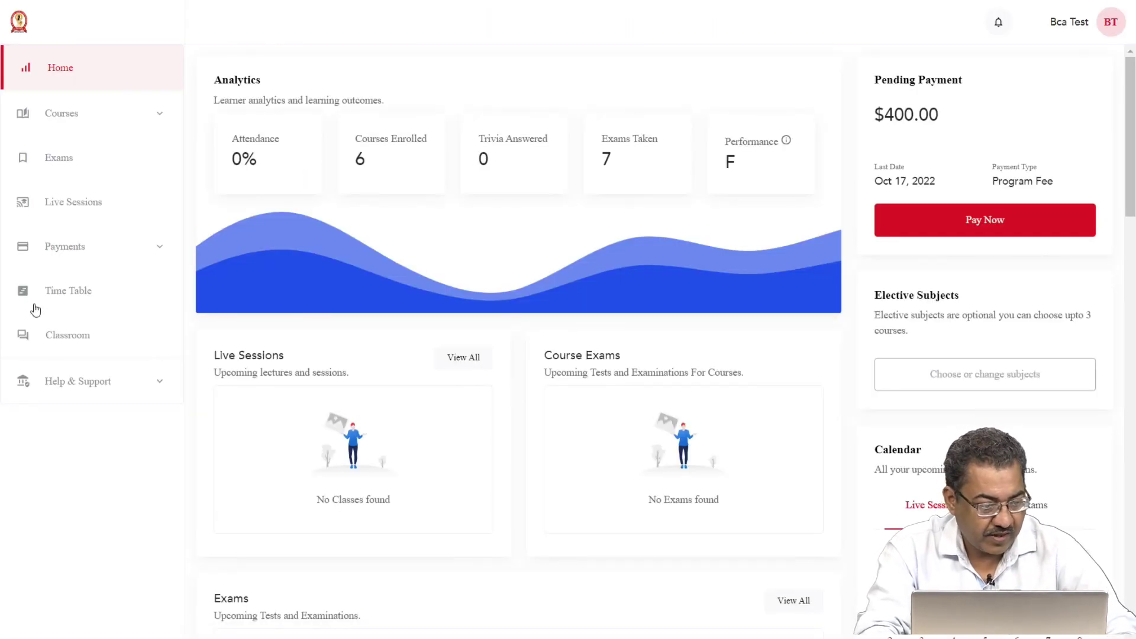
left_click(61, 336)
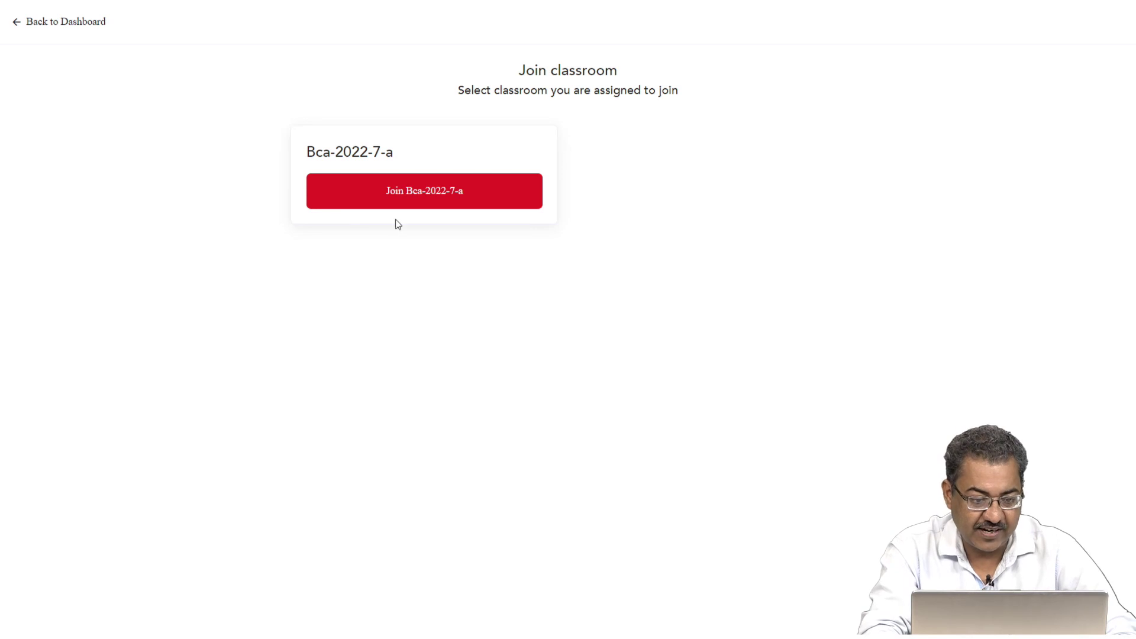
Step: Enter the Bca-2022-7-a stream and publish the query 'when our classes will commence'
left_click(414, 198)
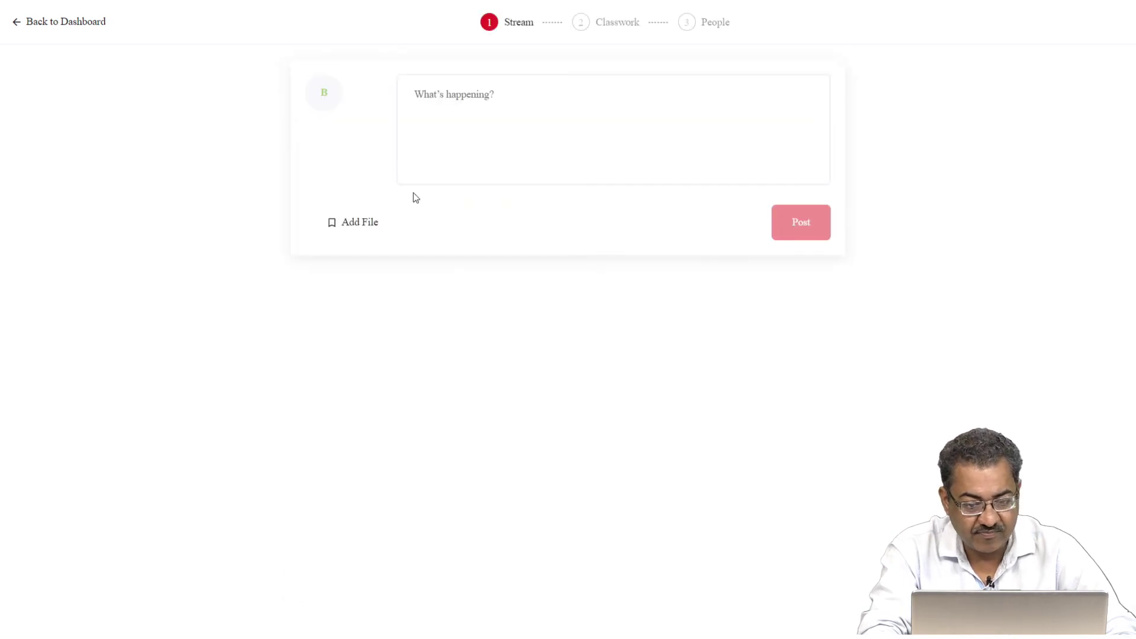
left_click(577, 97)
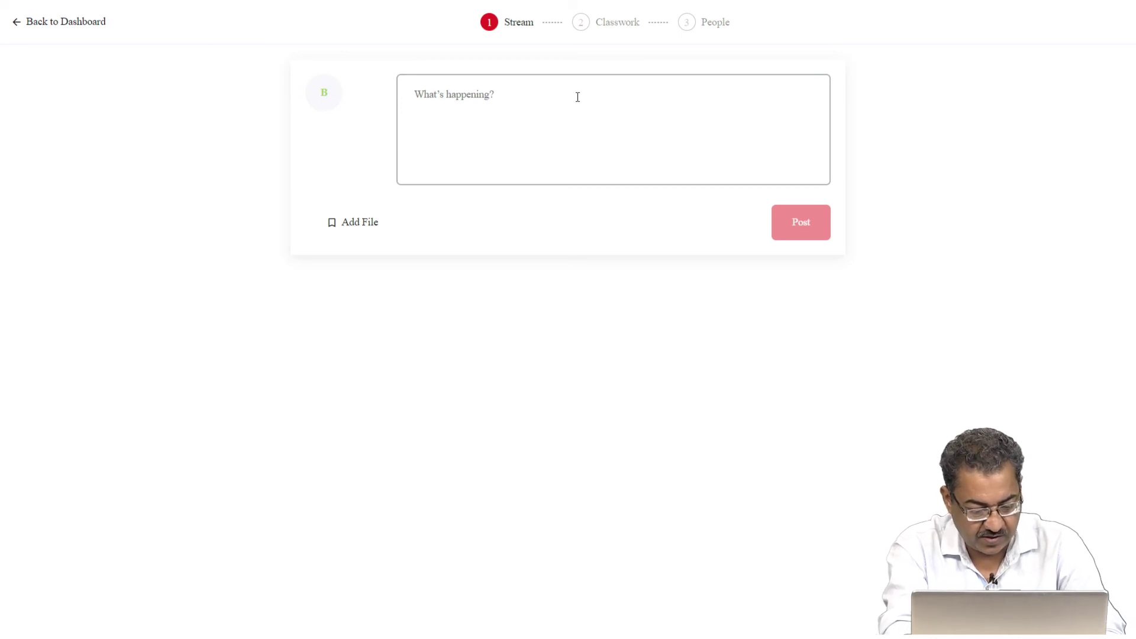
type("when ")
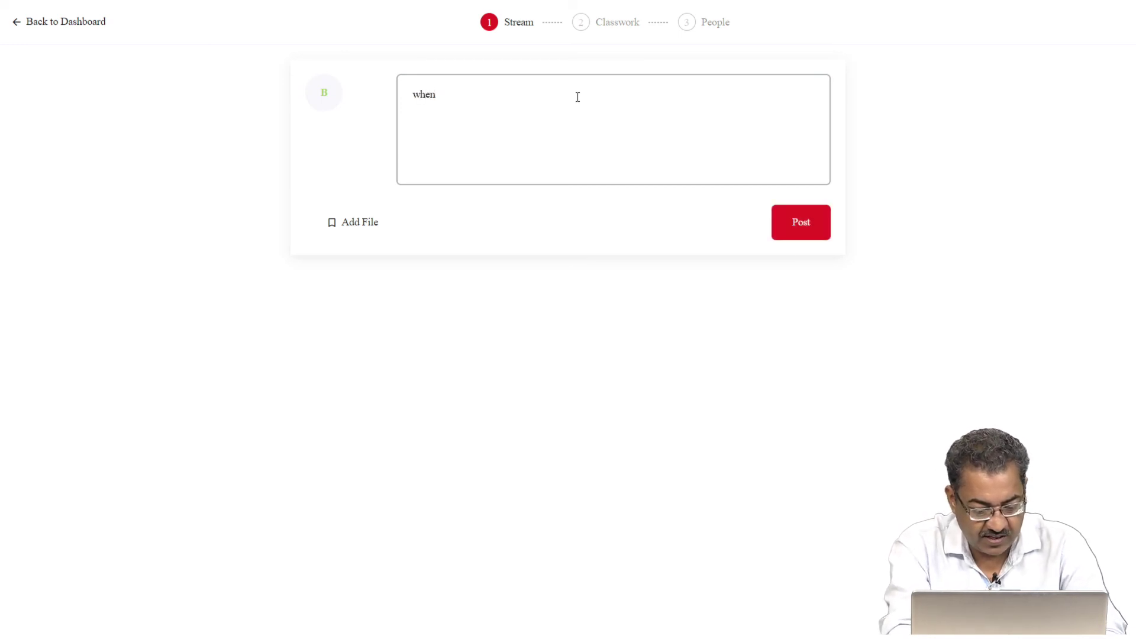
type("our c")
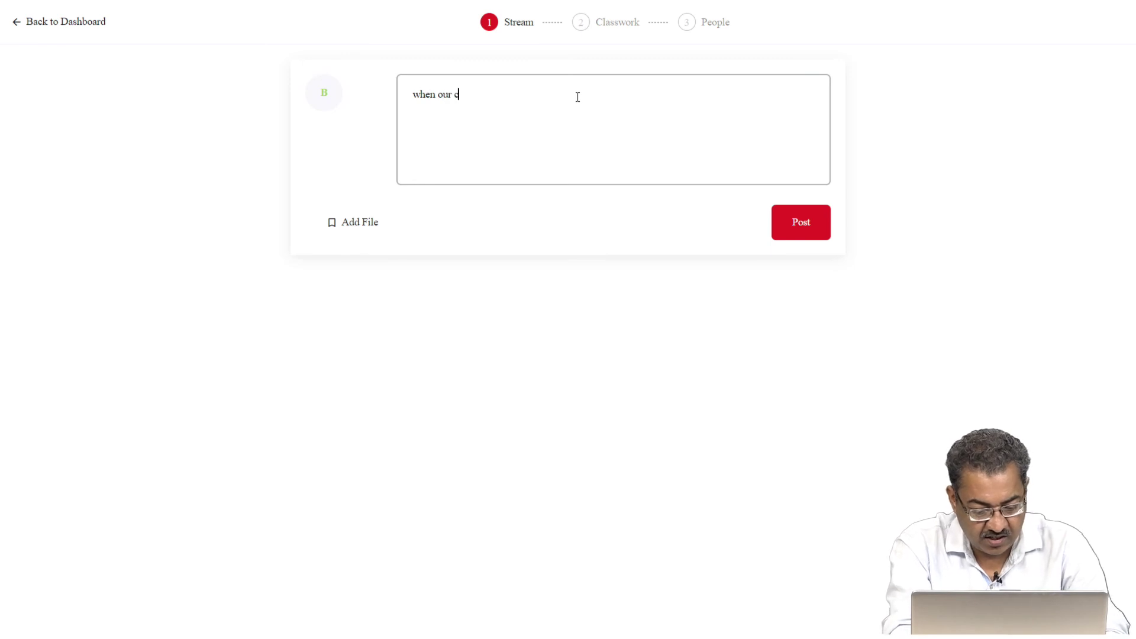
type("lasses w")
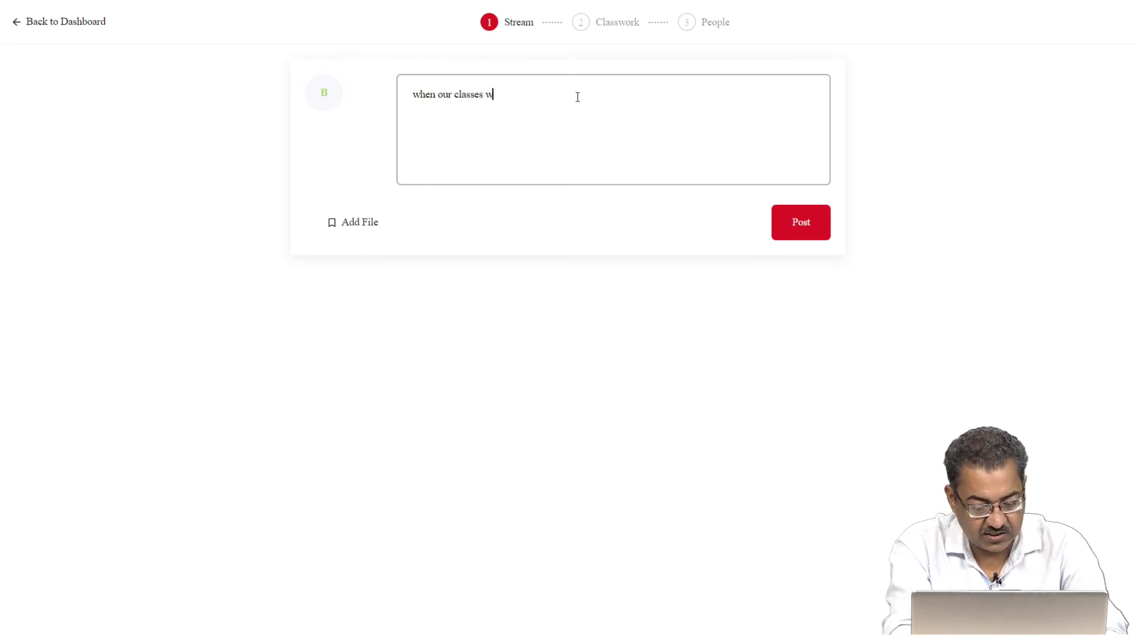
type("ill c")
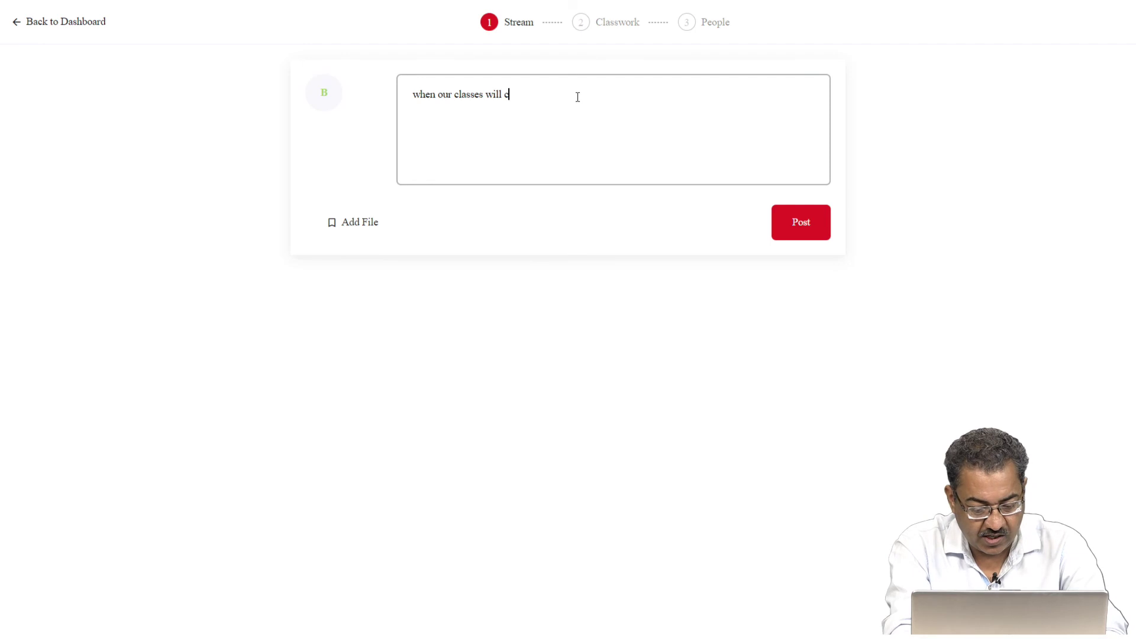
type("ommence")
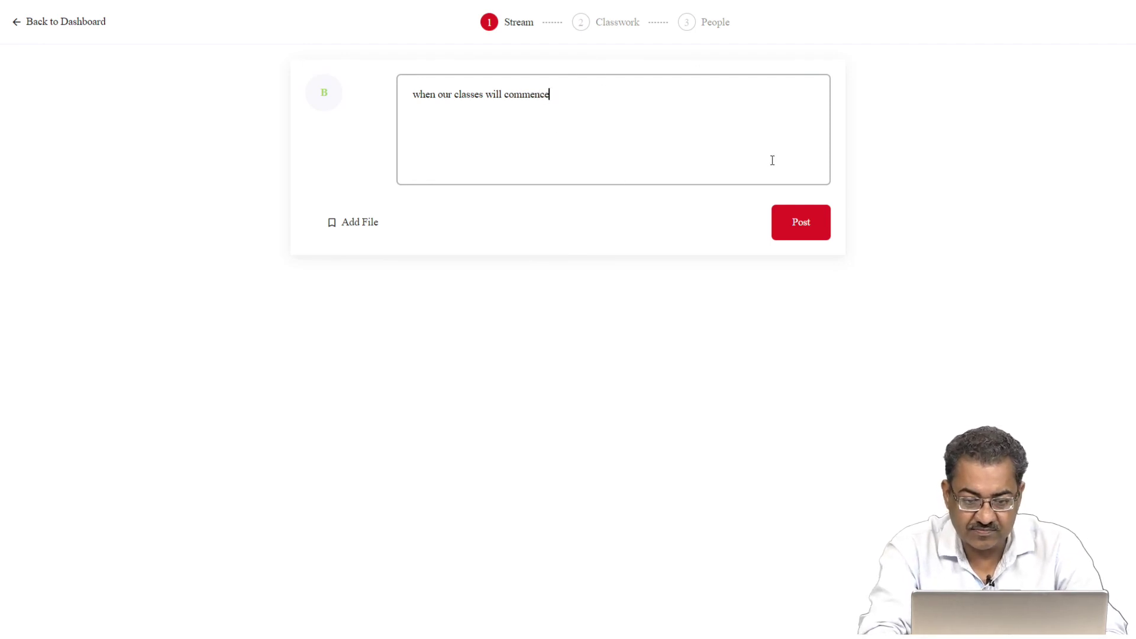
left_click(802, 223)
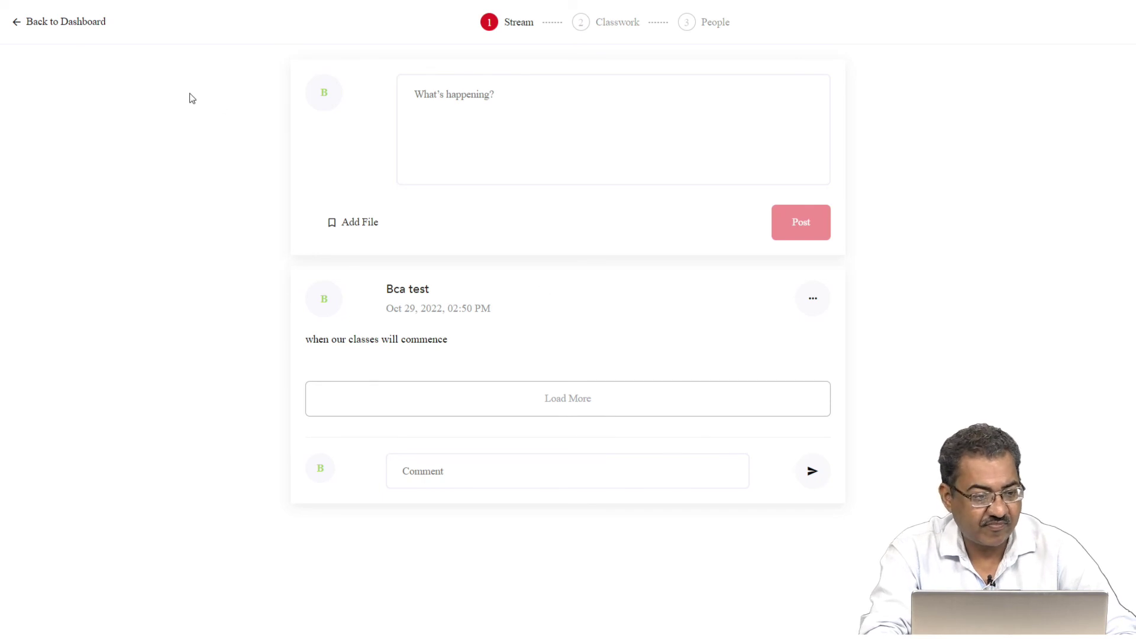
Step: Return to the dashboard, re-enter Bca-2022-7-a to verify the posted query, then go back Home
left_click(42, 21)
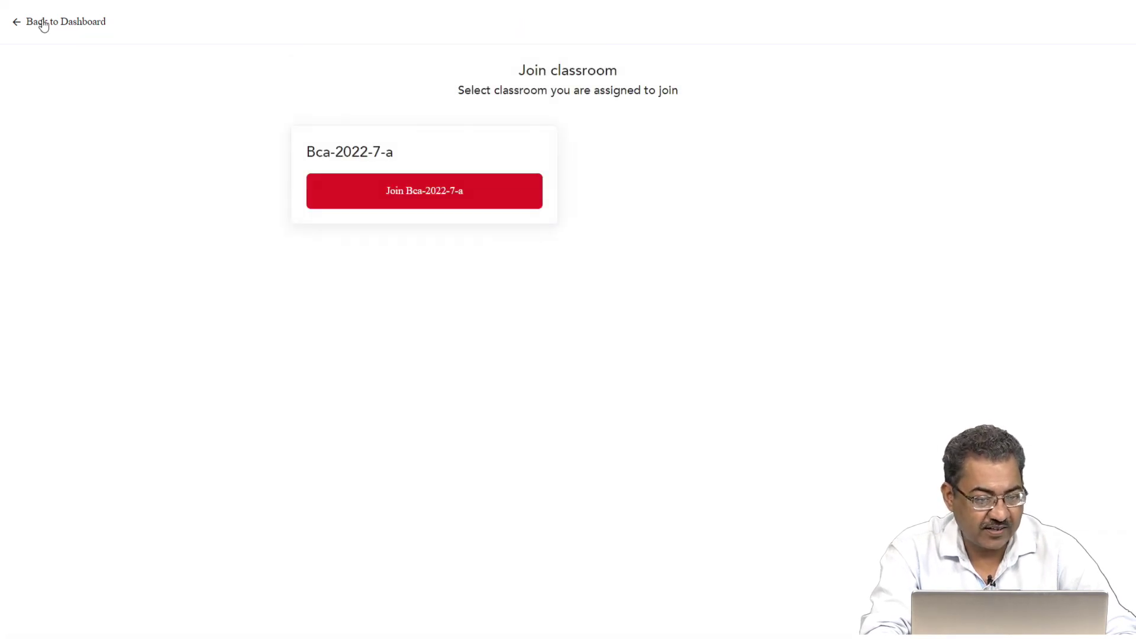
left_click(51, 22)
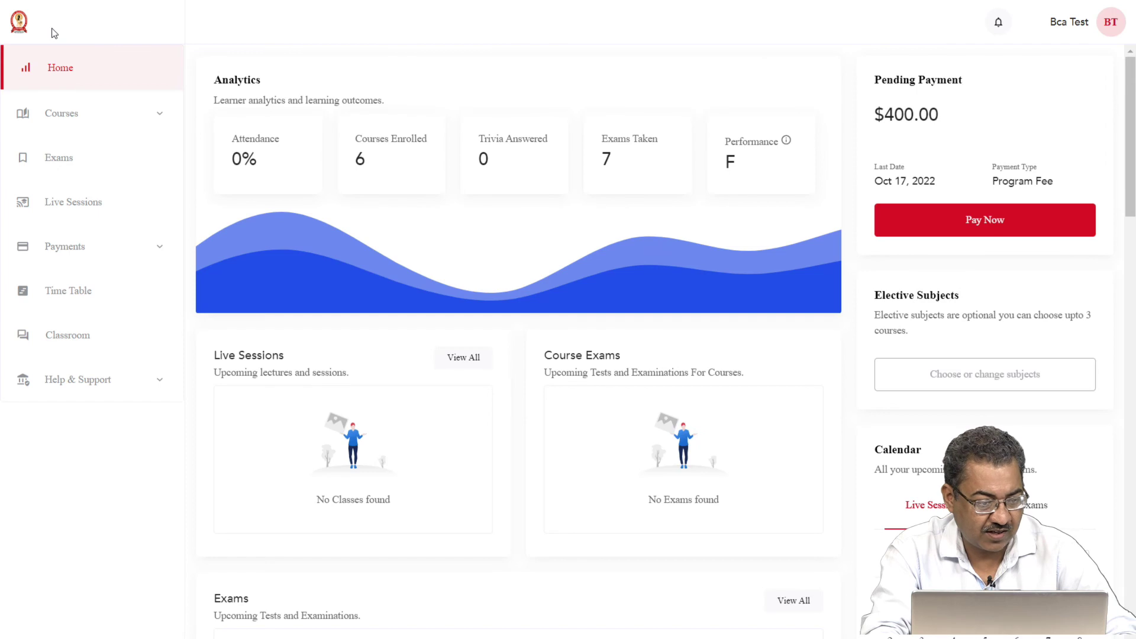
left_click(58, 337)
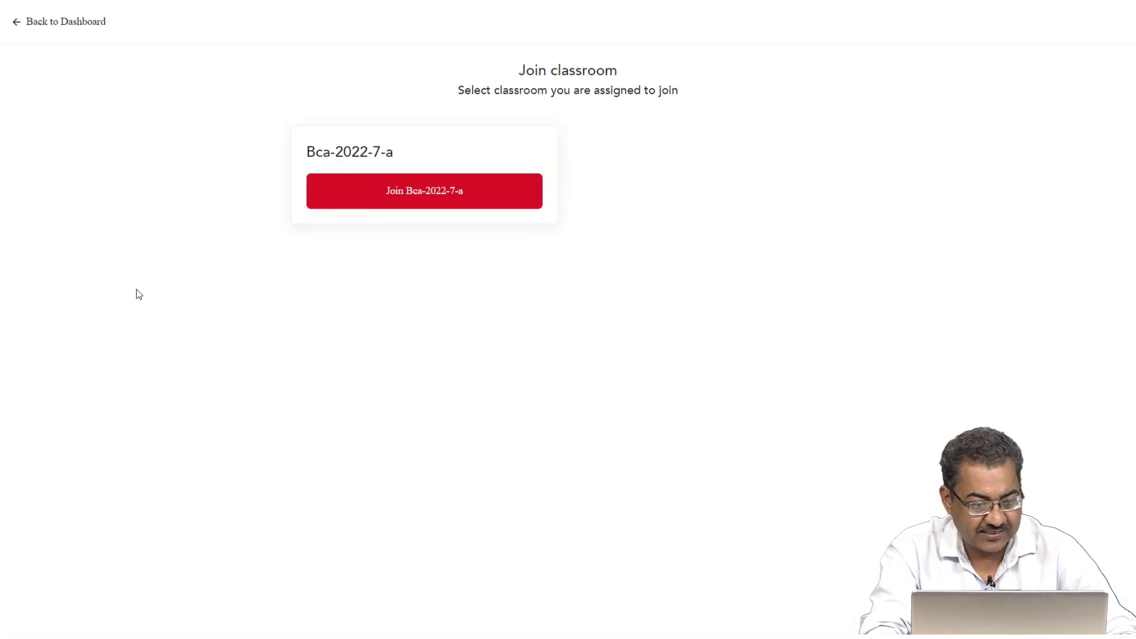
left_click(436, 192)
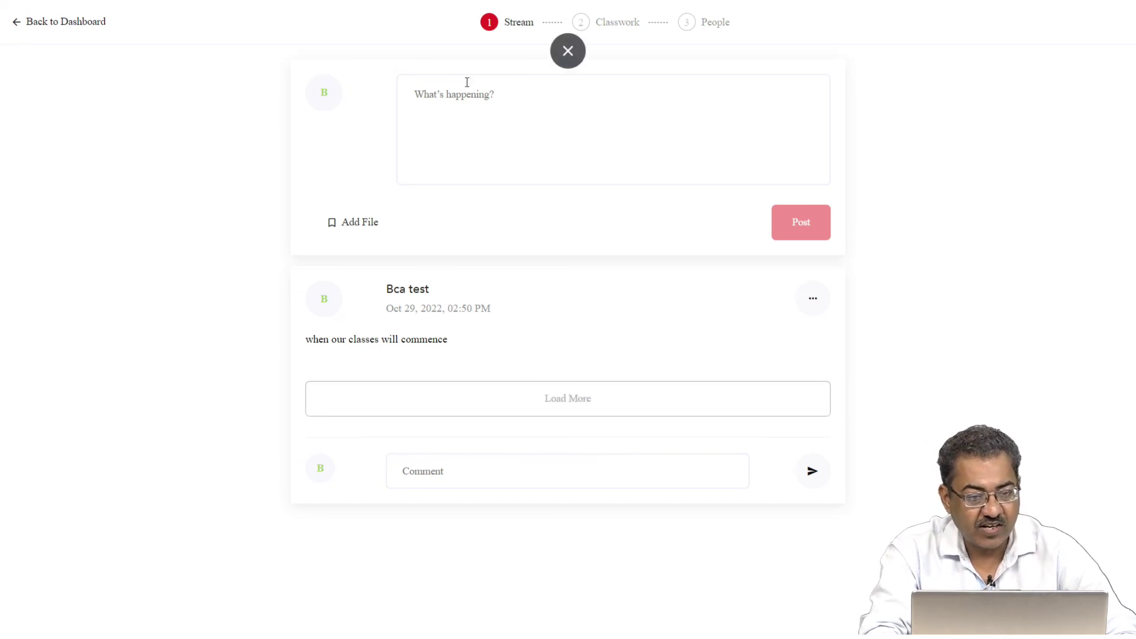
left_click(46, 24)
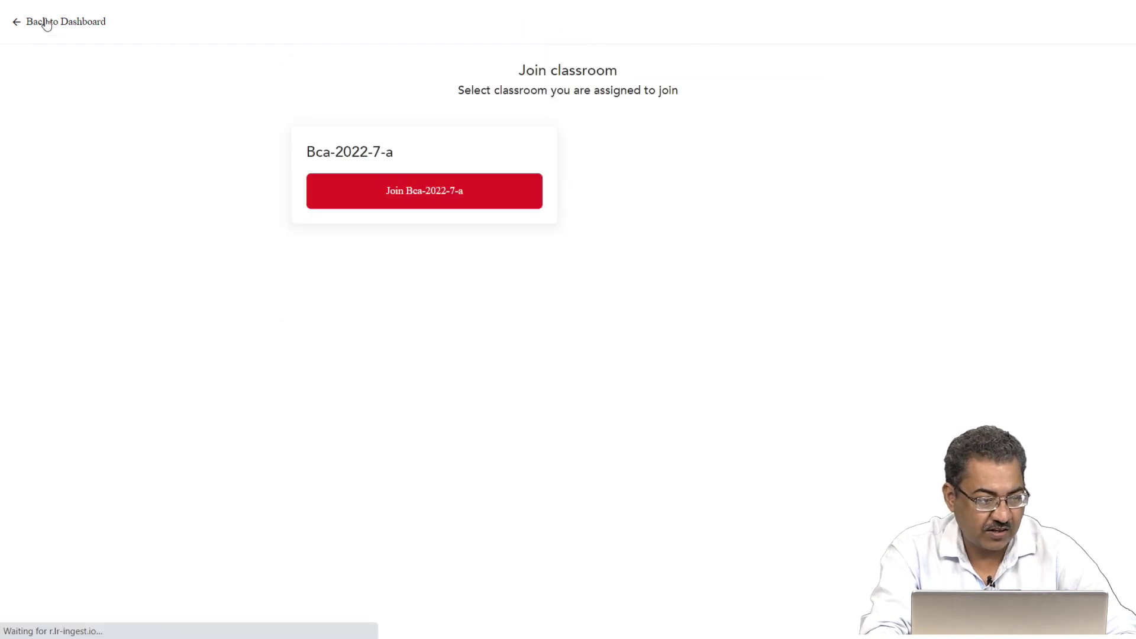
left_click(47, 24)
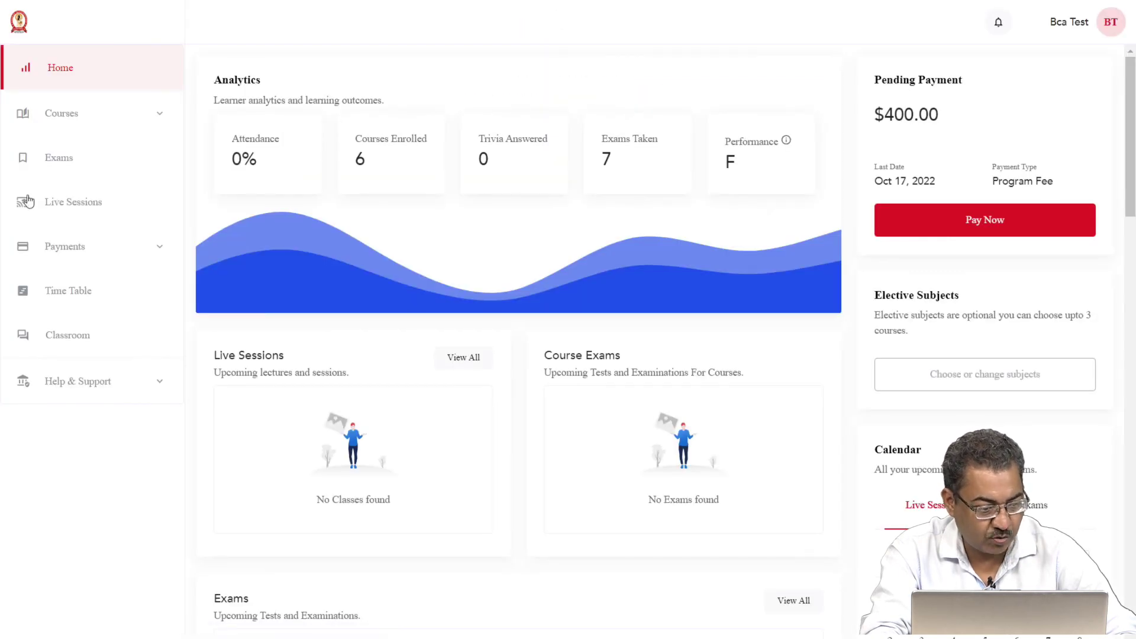
left_click(84, 387)
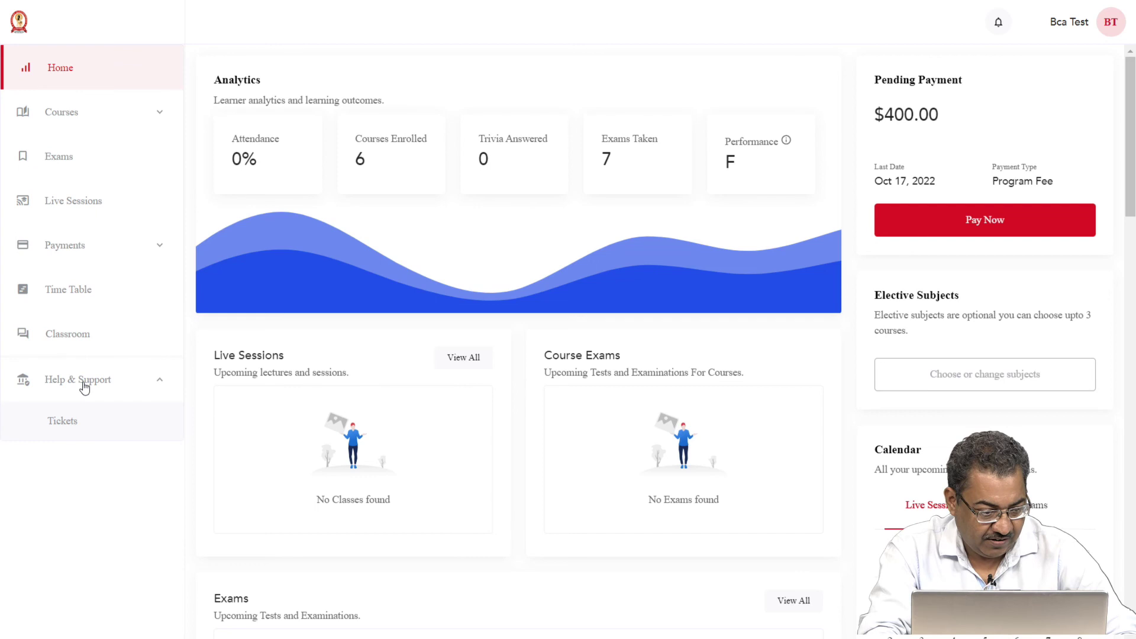